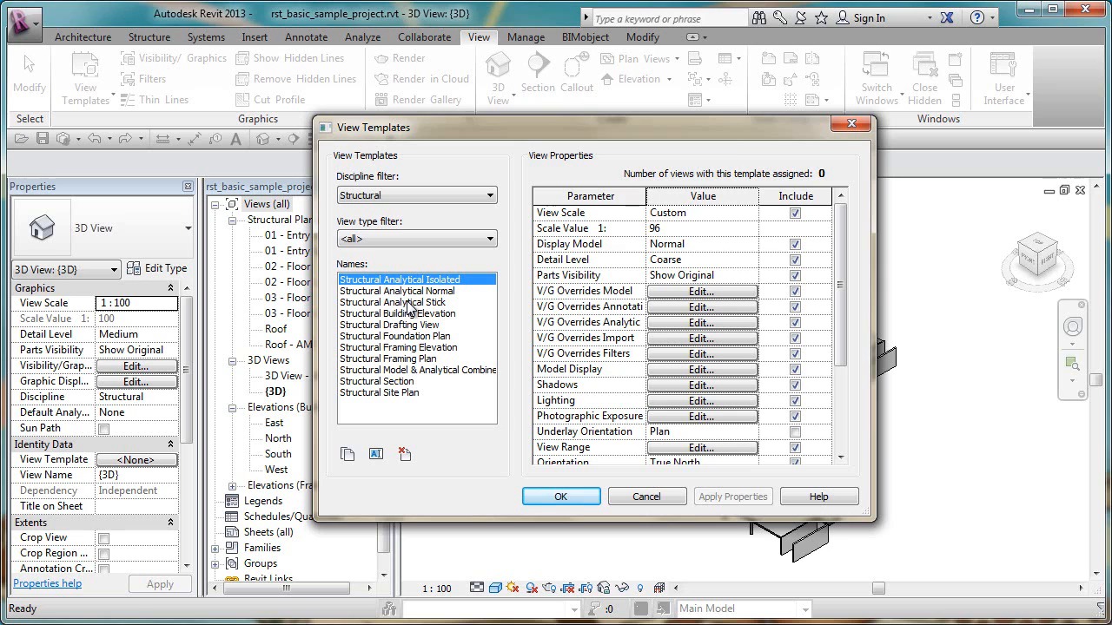
Review the properties of the structural view templates, including building elevation, drafting, framing, section and site plan, then dismiss the template manager
{"action": "left_click", "coordinate": [420, 314]}
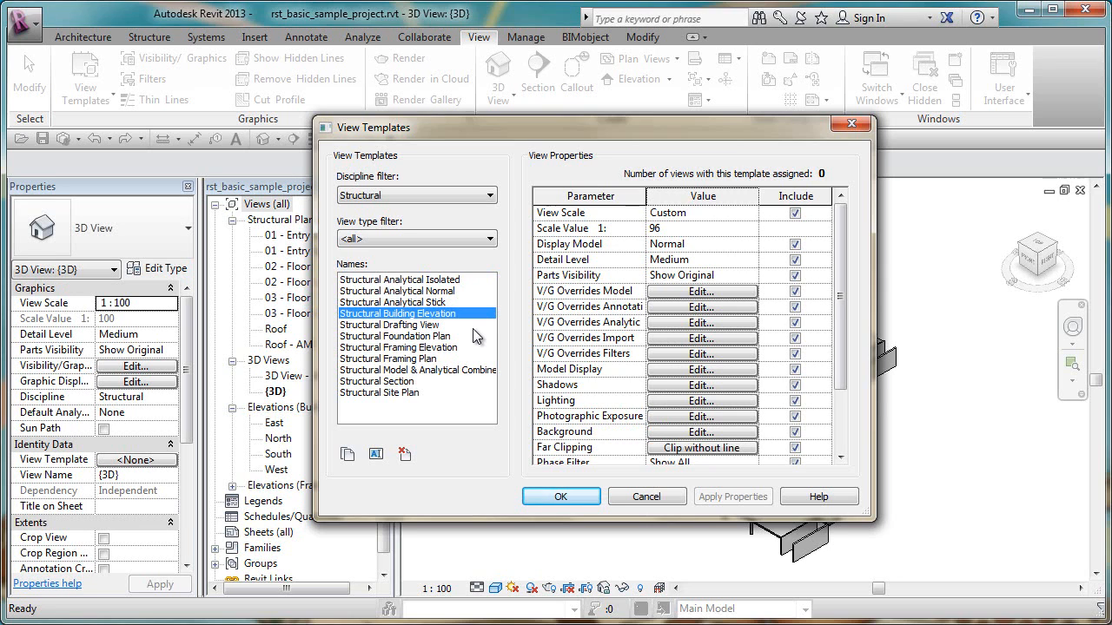
{"action": "left_click", "coordinate": [422, 325]}
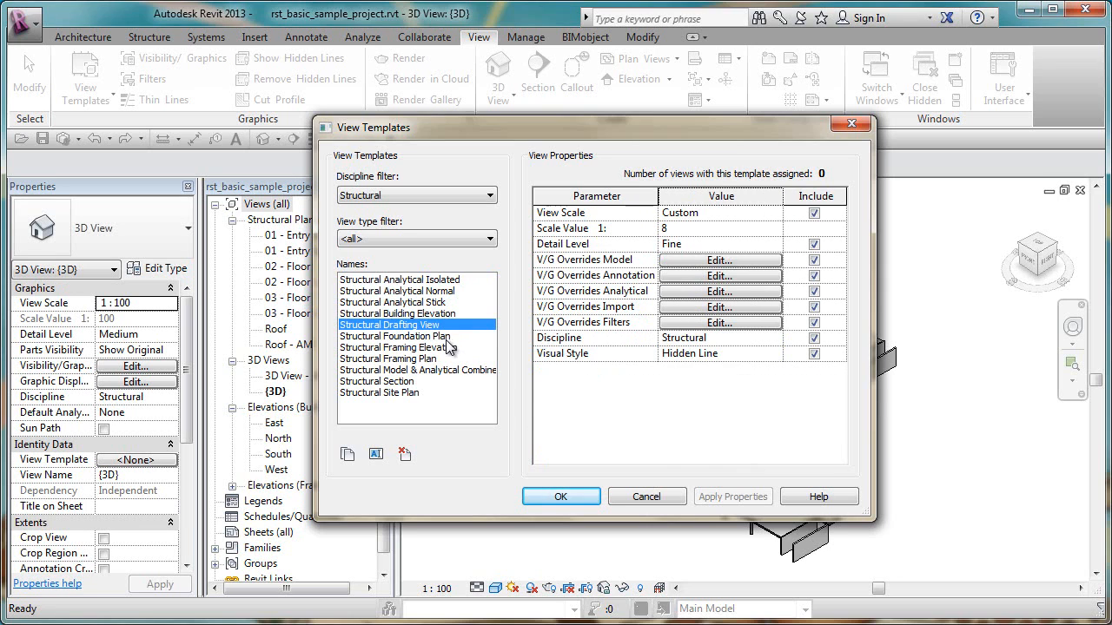
{"action": "left_click", "coordinate": [426, 348]}
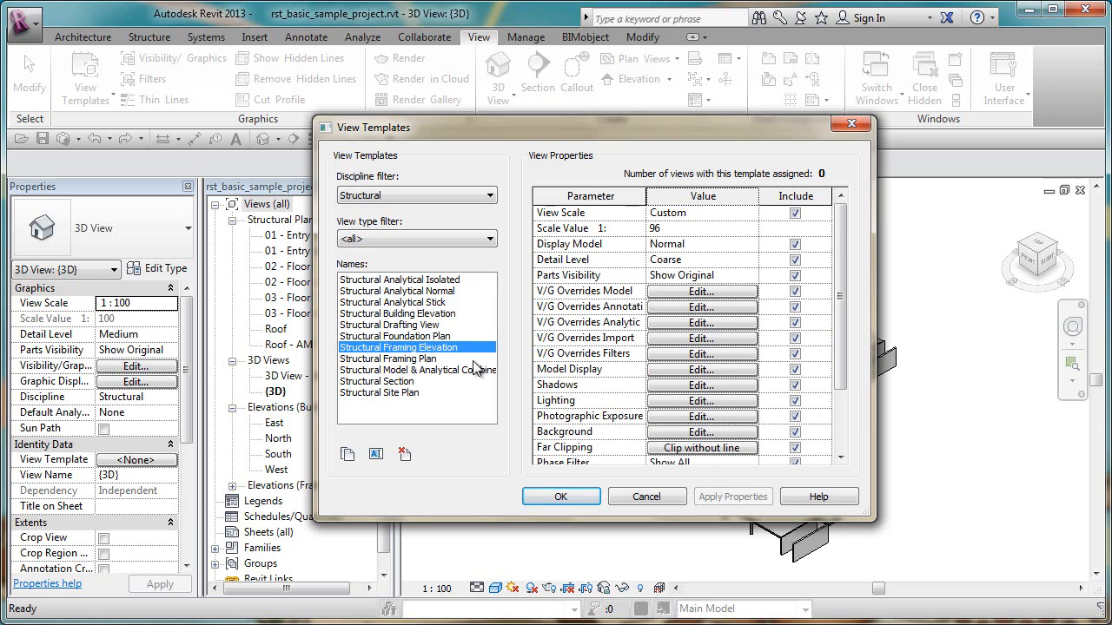
{"action": "left_click", "coordinate": [428, 370]}
{"action": "left_click", "coordinate": [408, 382]}
{"action": "left_click", "coordinate": [414, 393]}
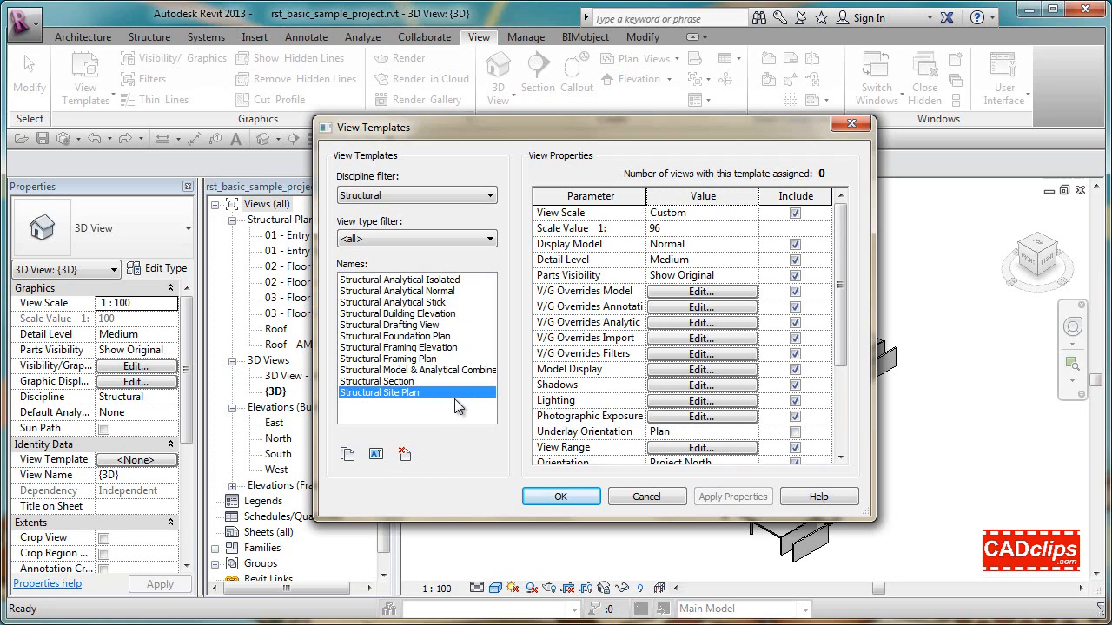
{"action": "left_click", "coordinate": [409, 359]}
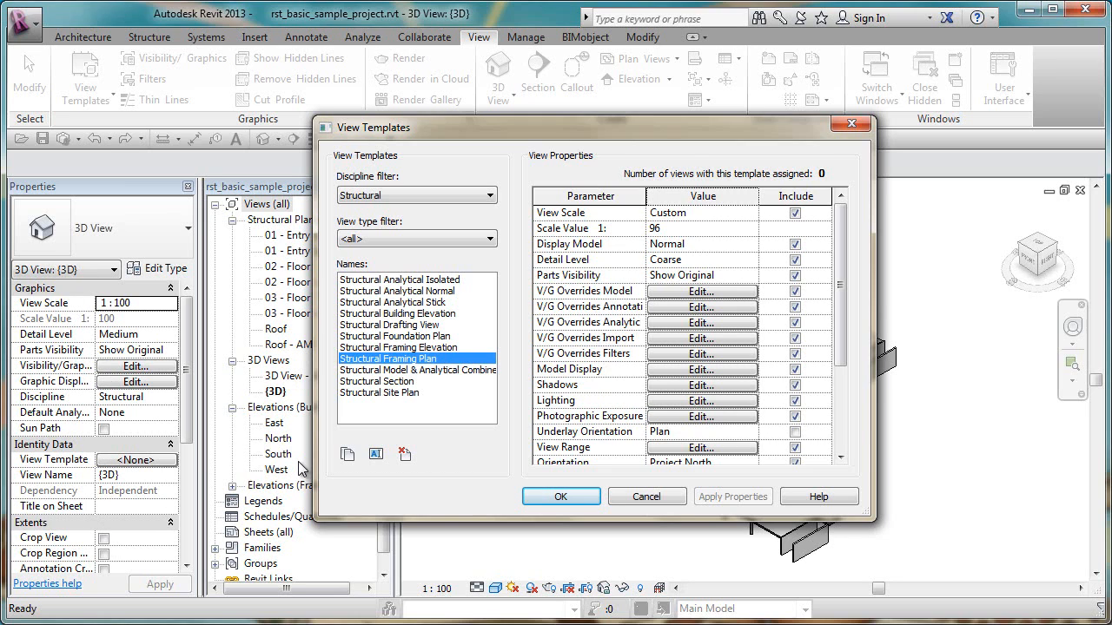
{"action": "left_click_drag", "start_coordinate": [398, 132], "coordinate": [483, 137]}
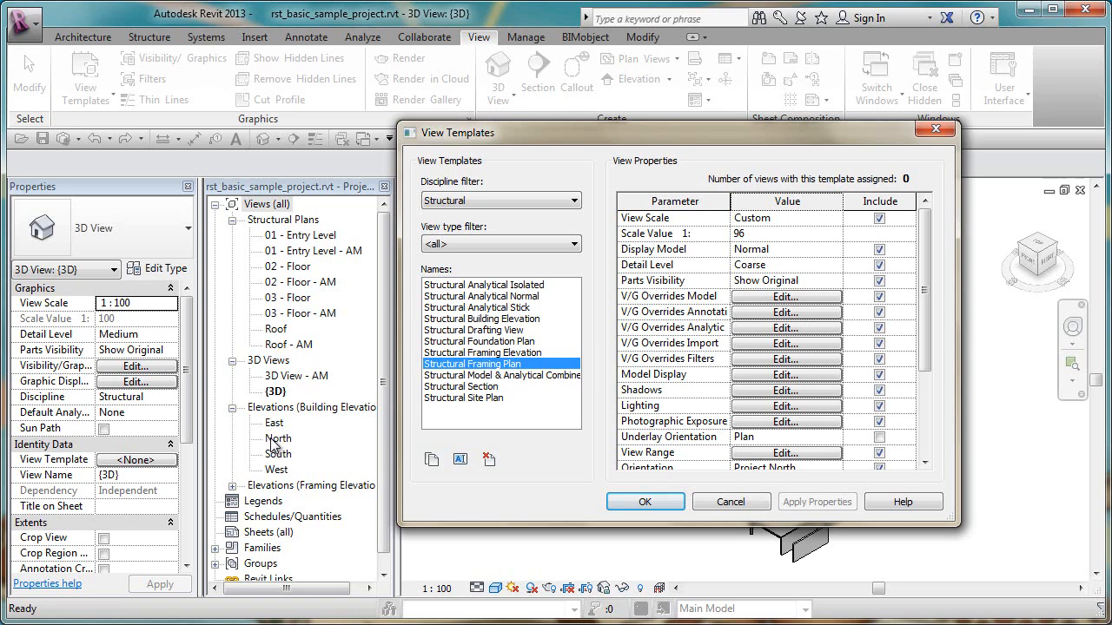
{"action": "left_click", "coordinate": [730, 502]}
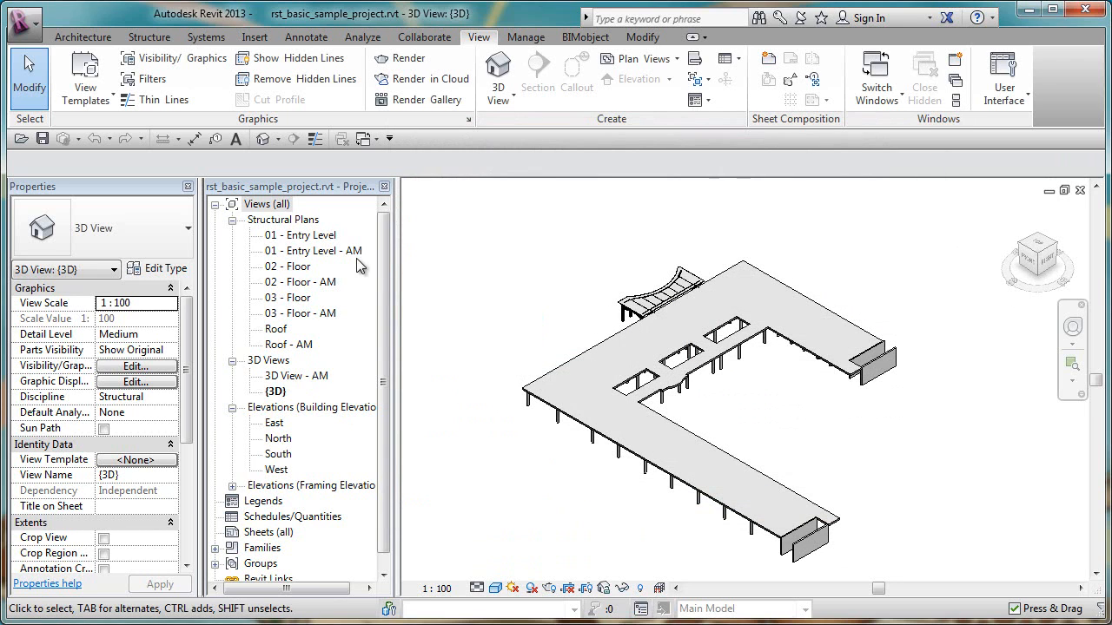
Open the 02 - Floor structural plan and inspect the framing around the shaft openings up close
{"action": "double_click", "coordinate": [302, 267]}
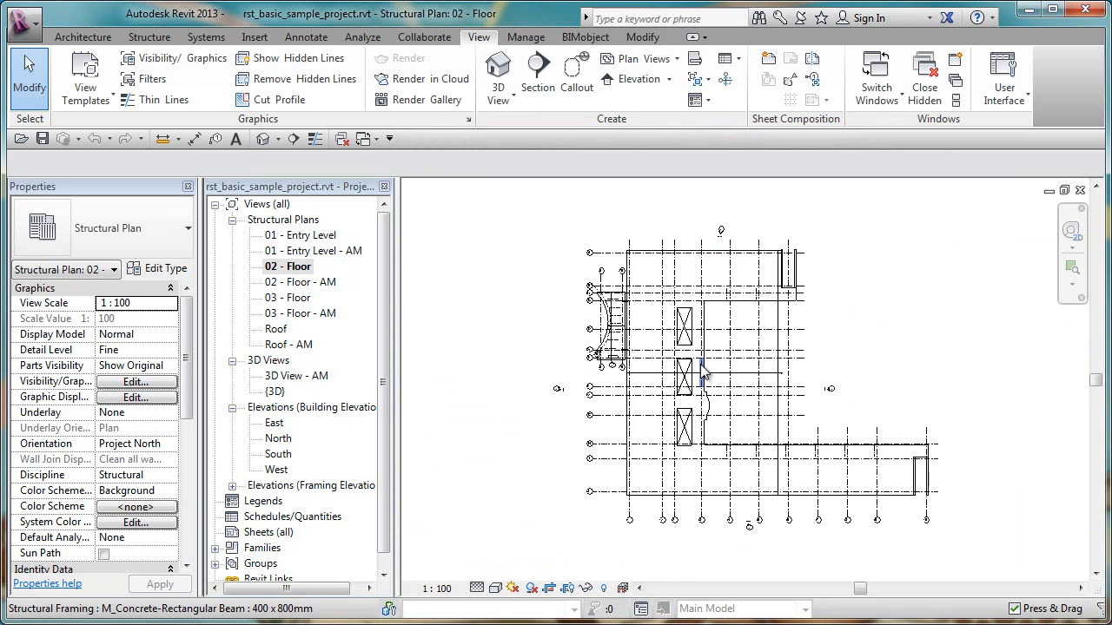
{"action": "scroll", "coordinate": [731, 380], "scroll_direction": "up", "scroll_amount": 3}
{"action": "scroll", "coordinate": [731, 381], "scroll_direction": "up", "scroll_amount": 2}
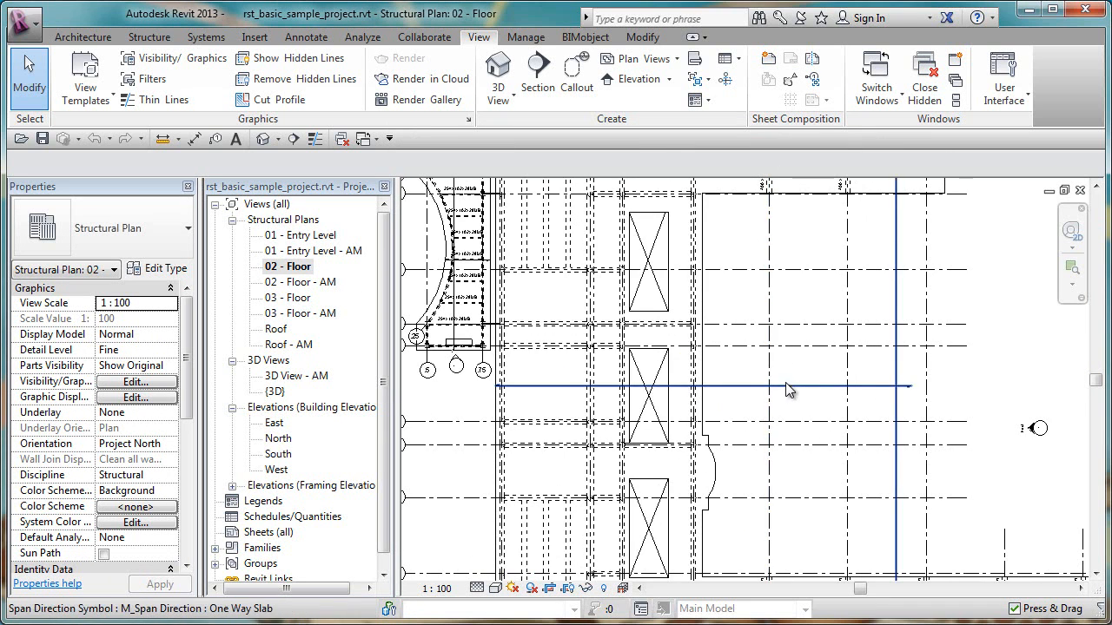
{"action": "middle_click_drag", "start_coordinate": [816, 396], "coordinate": [800, 372]}
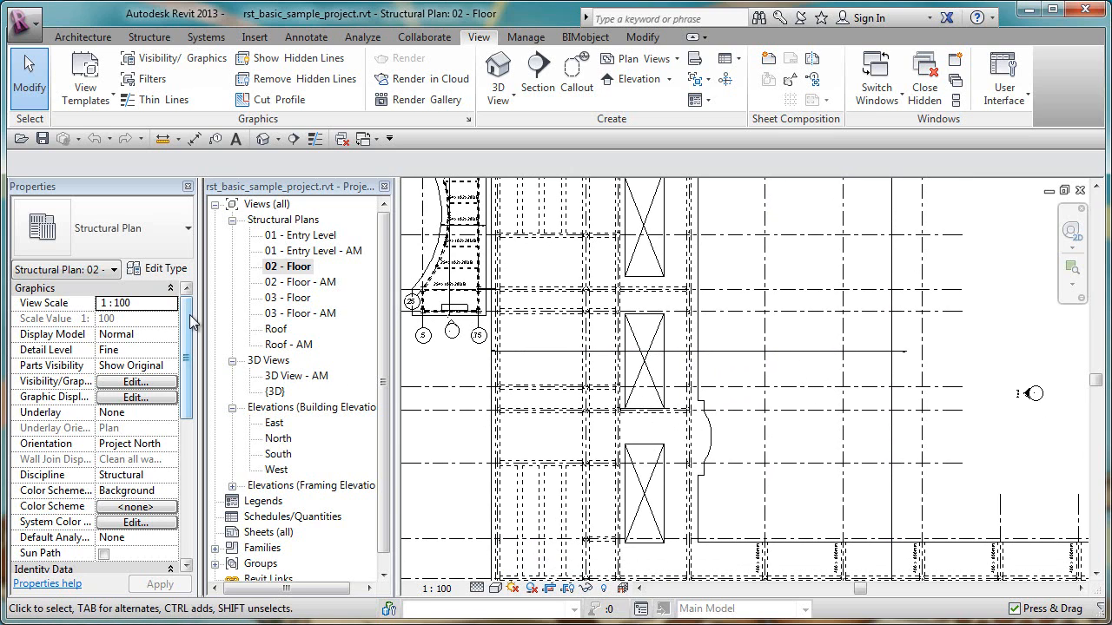
Examine the view properties of the 02 - Floor plan, including the available Detail Level options, without changing them
{"action": "left_click_drag", "start_coordinate": [189, 321], "coordinate": [205, 374]}
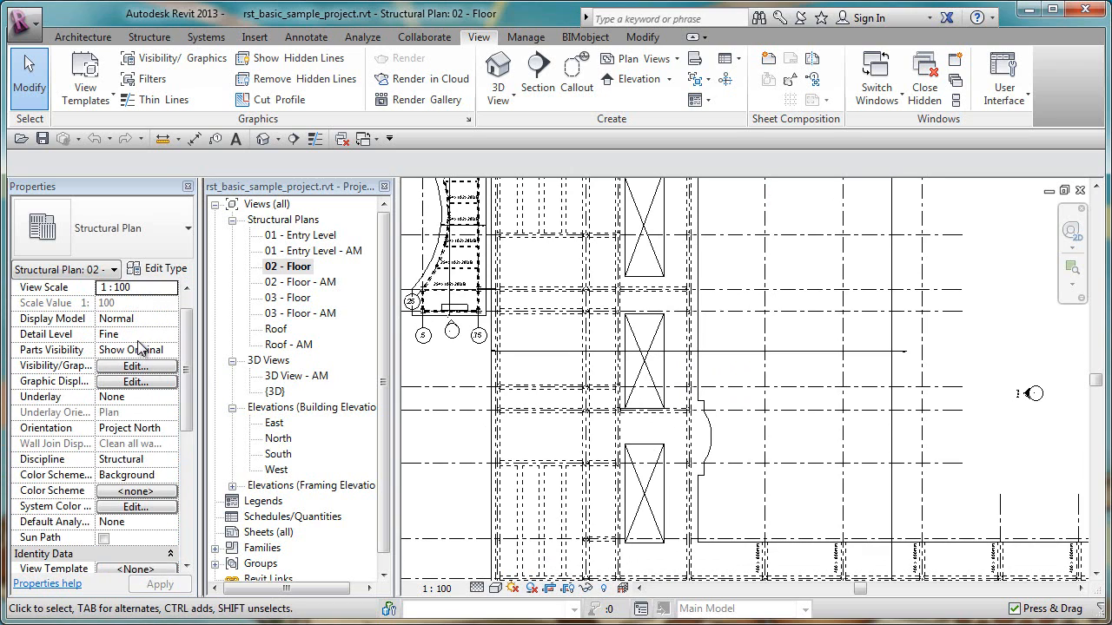
{"action": "scroll", "coordinate": [191, 358], "scroll_direction": "up", "scroll_amount": 1}
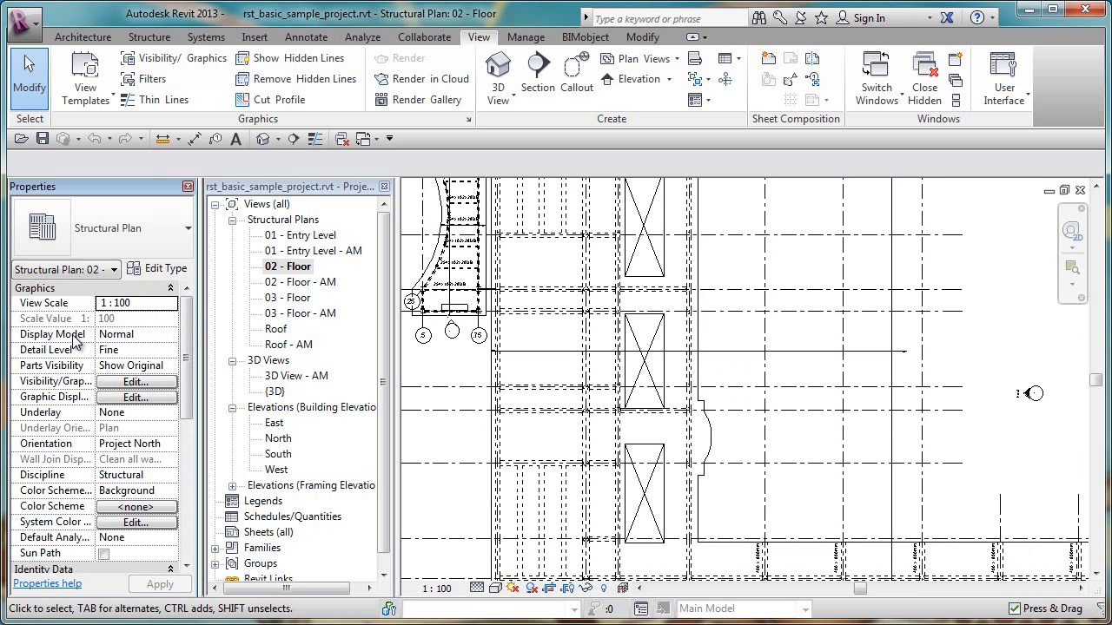
{"action": "left_click", "coordinate": [154, 350]}
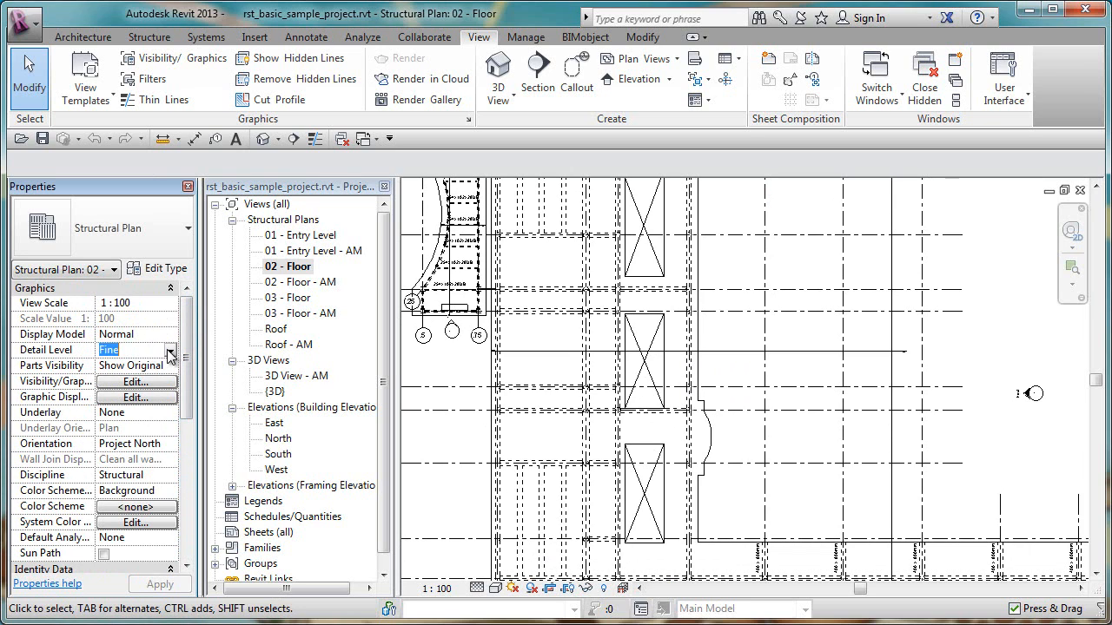
{"action": "left_click", "coordinate": [170, 350]}
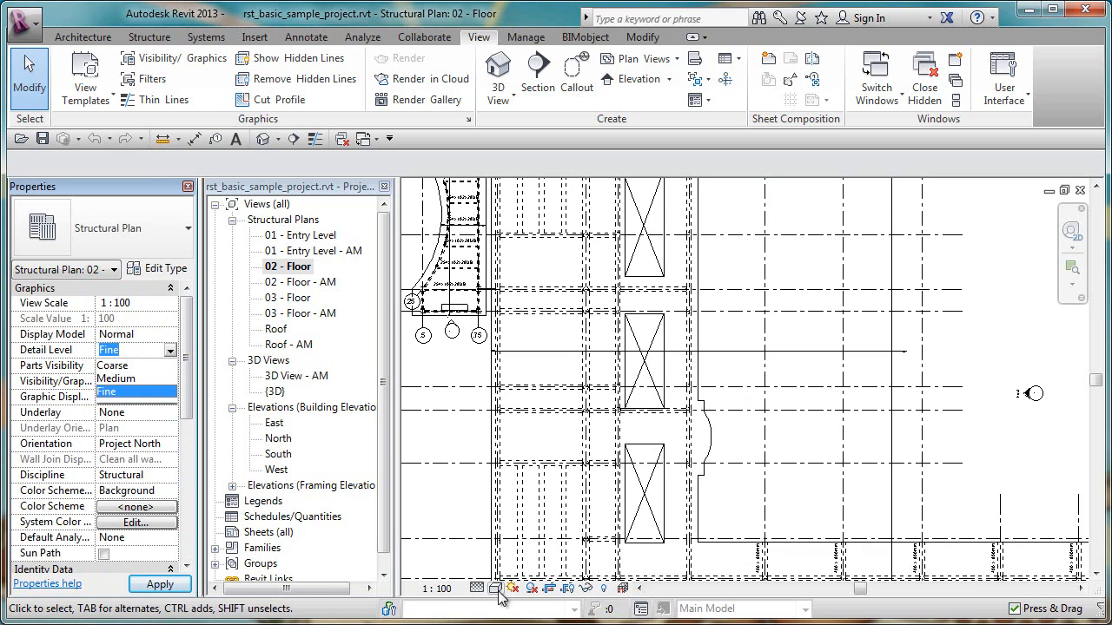
{"action": "left_click", "coordinate": [188, 367]}
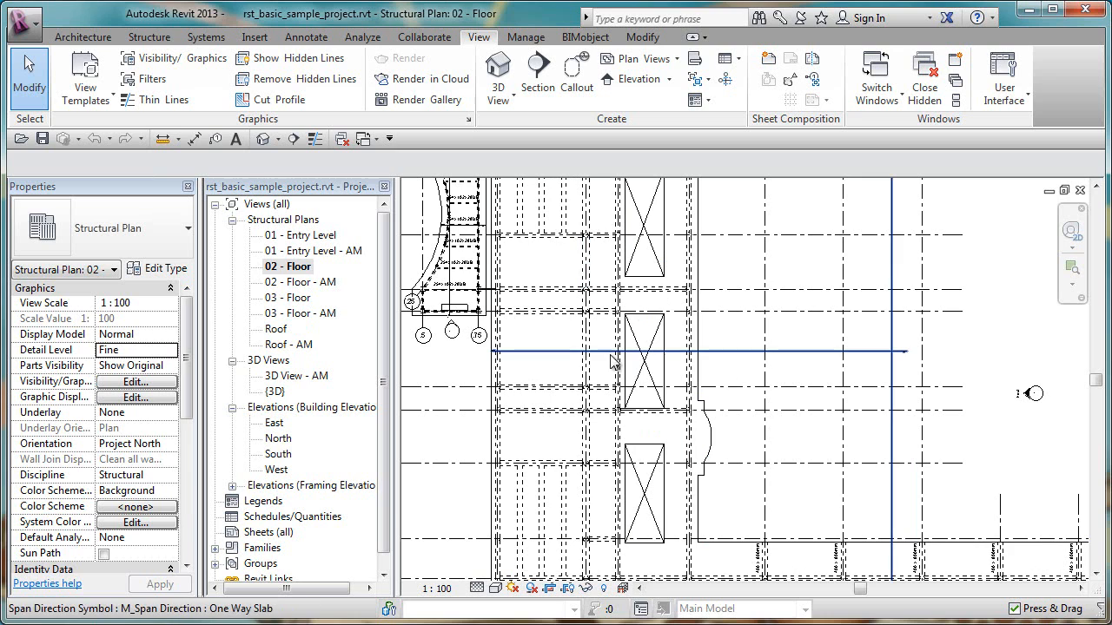
{"action": "left_click_drag", "start_coordinate": [189, 346], "coordinate": [209, 319]}
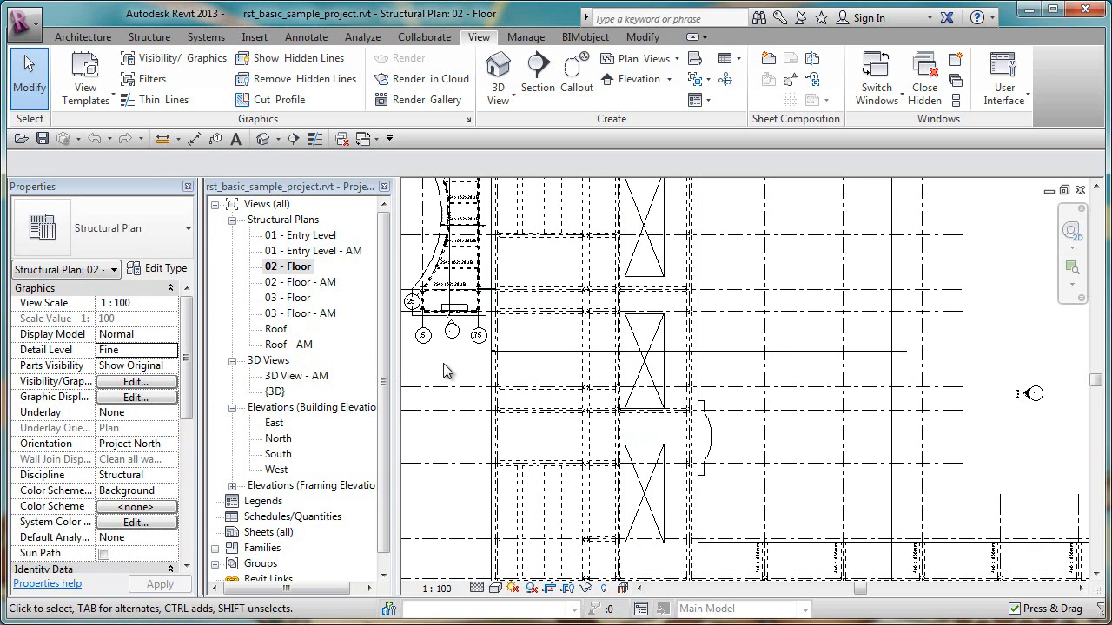
Review the model, annotation and analytical visibility/graphic overrides of the 02 - Floor plan, then cancel without changes
{"action": "key", "text": "v"}
{"action": "key", "text": "g"}
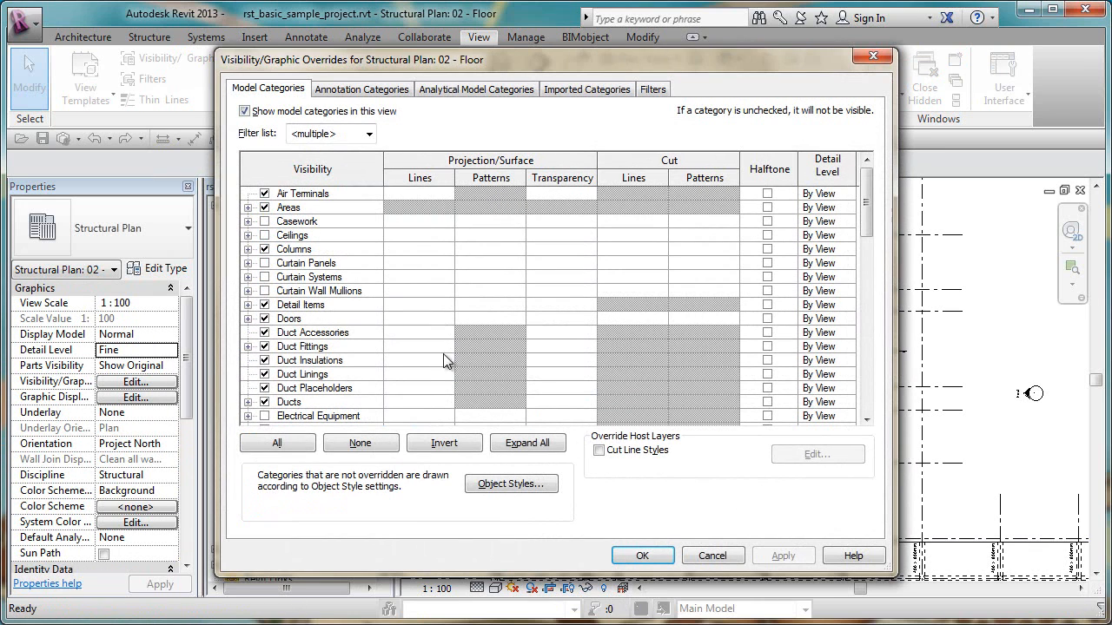
{"action": "left_click", "coordinate": [355, 90]}
{"action": "left_click", "coordinate": [443, 92]}
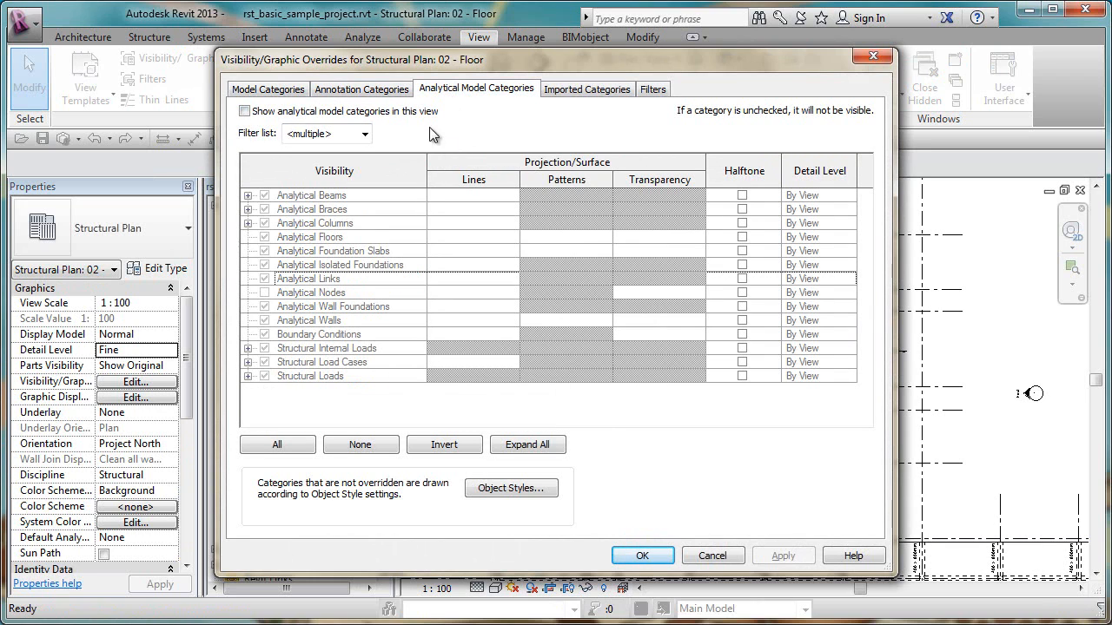
{"action": "left_click", "coordinate": [377, 90]}
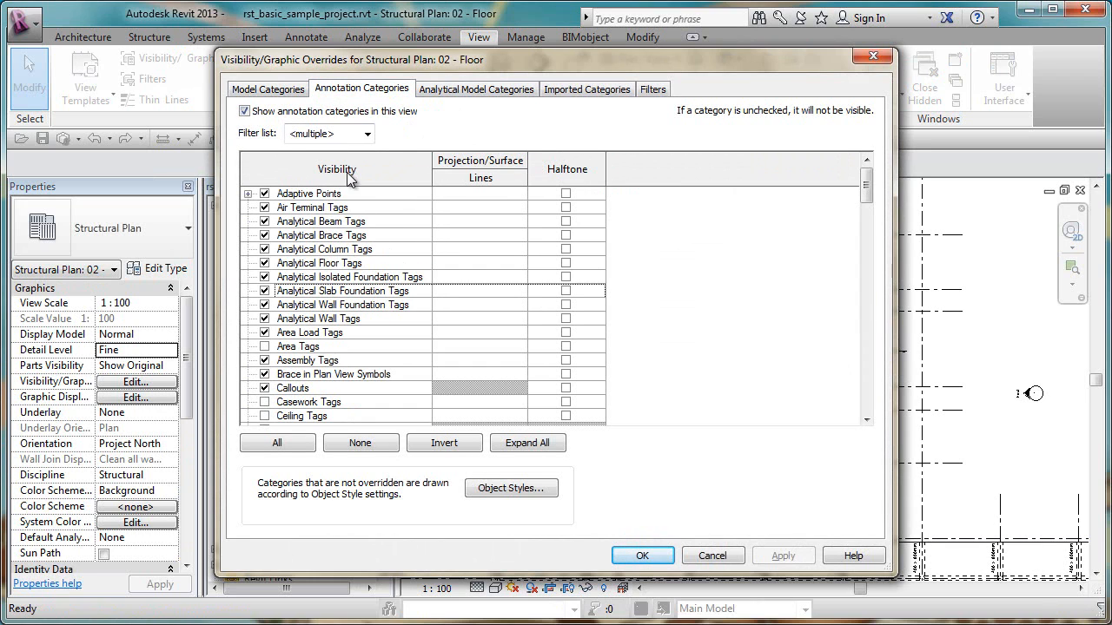
{"action": "left_click", "coordinate": [271, 89]}
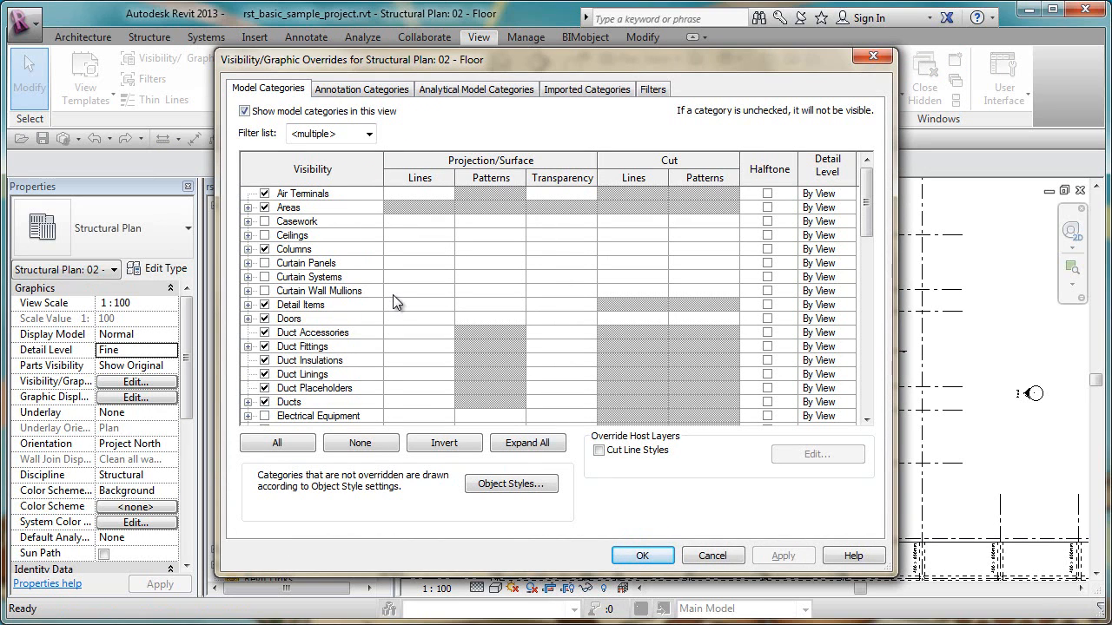
{"action": "left_click", "coordinate": [711, 554]}
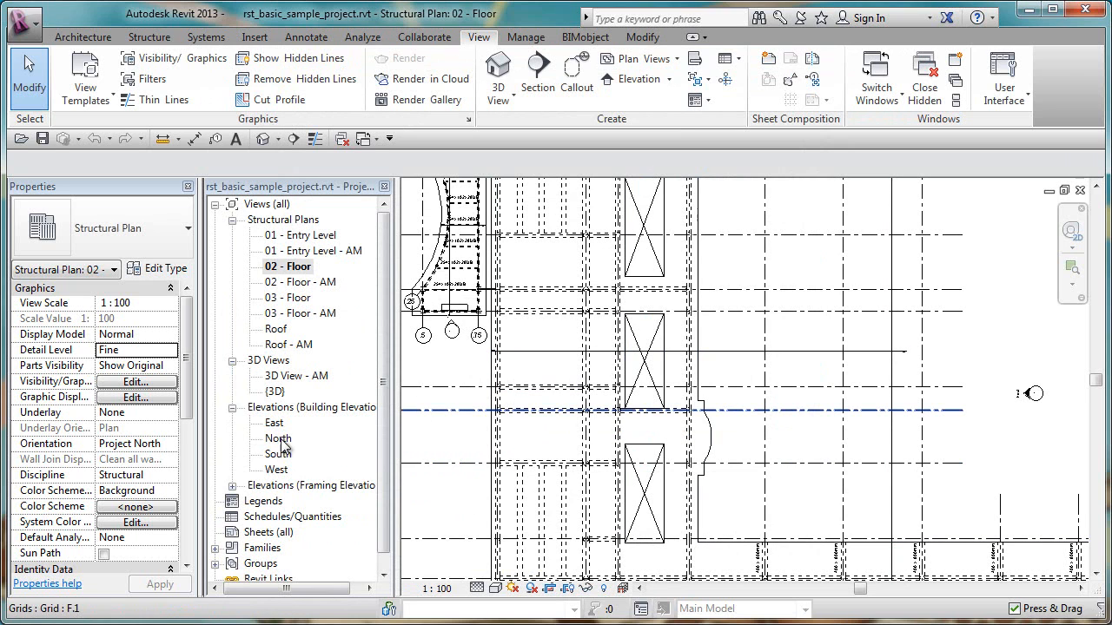
Open the North building elevation and review its model, annotation and analytical visibility/graphic overrides without changing them
{"action": "double_click", "coordinate": [280, 438]}
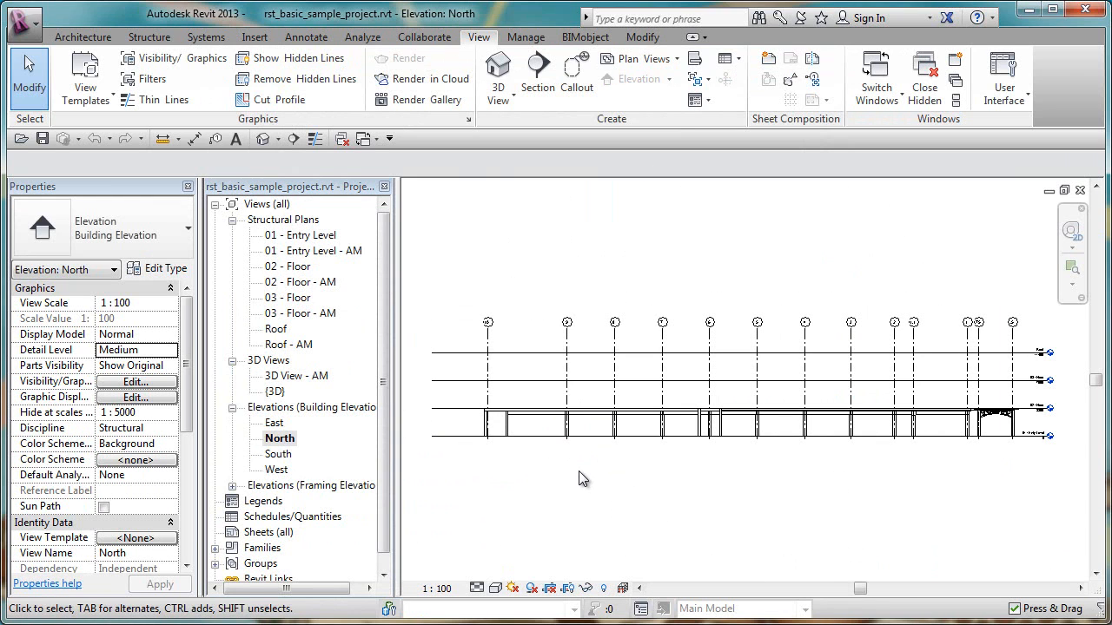
{"action": "key", "text": "v"}
{"action": "key", "text": "g"}
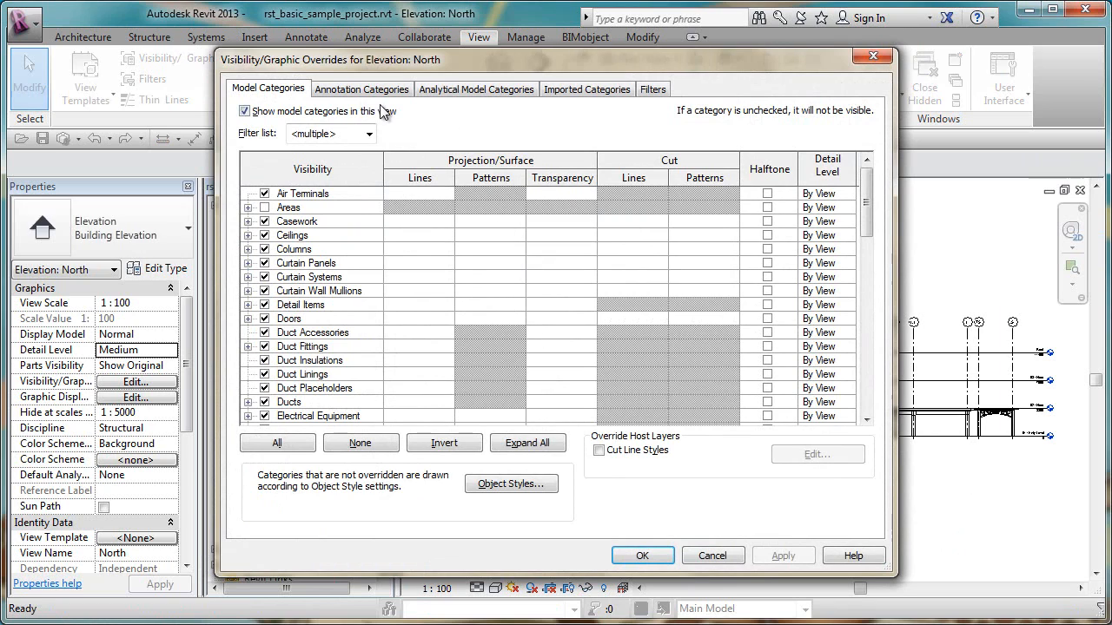
{"action": "left_click", "coordinate": [372, 90]}
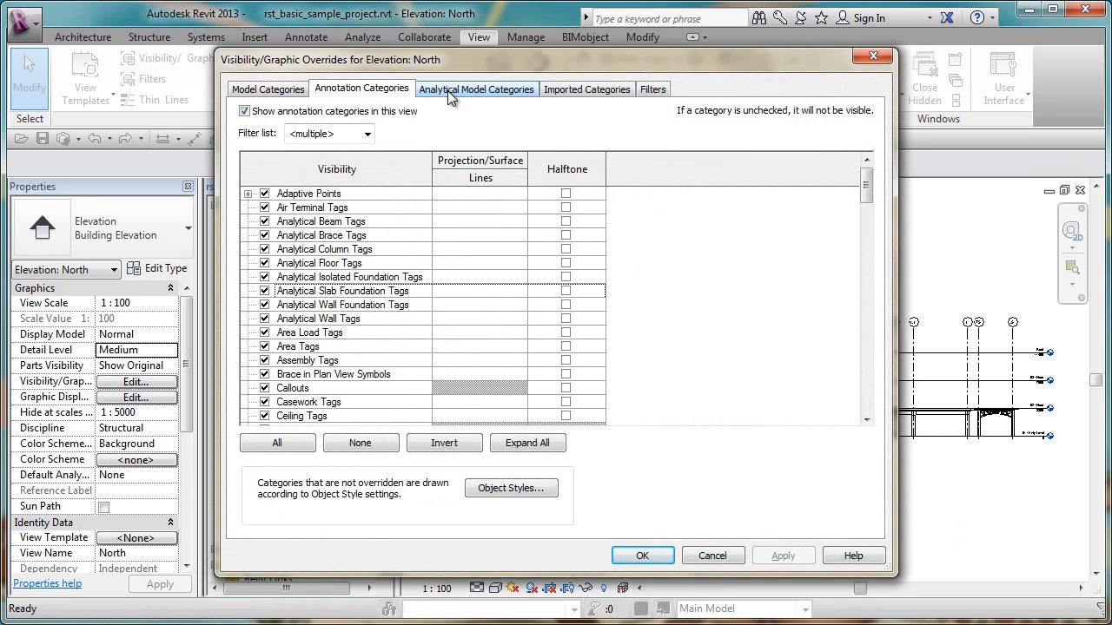
{"action": "left_click", "coordinate": [450, 92]}
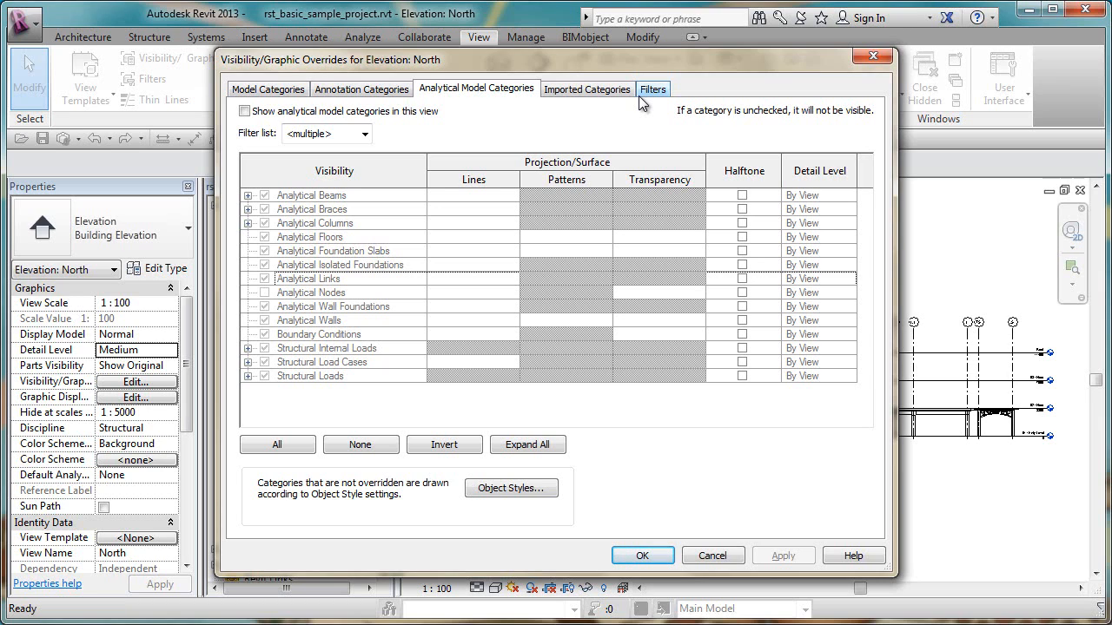
{"action": "left_click", "coordinate": [712, 556]}
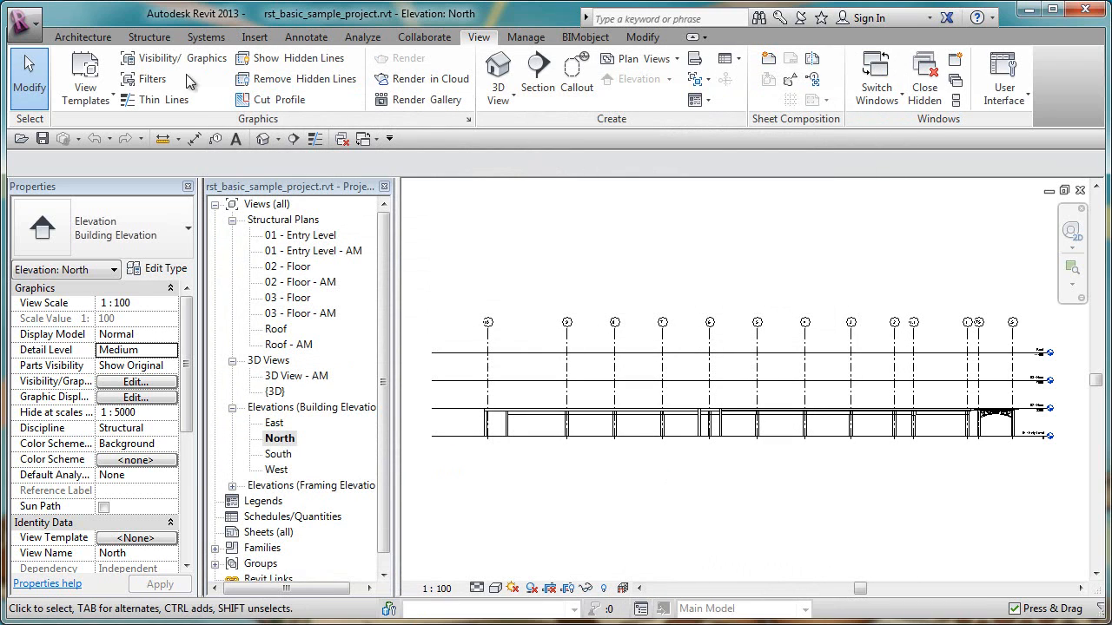
Open the view template manager and review the Architectural Elevation template's filter, model, annotation and analytical overrides, cancelling without changes
{"action": "left_click", "coordinate": [85, 87]}
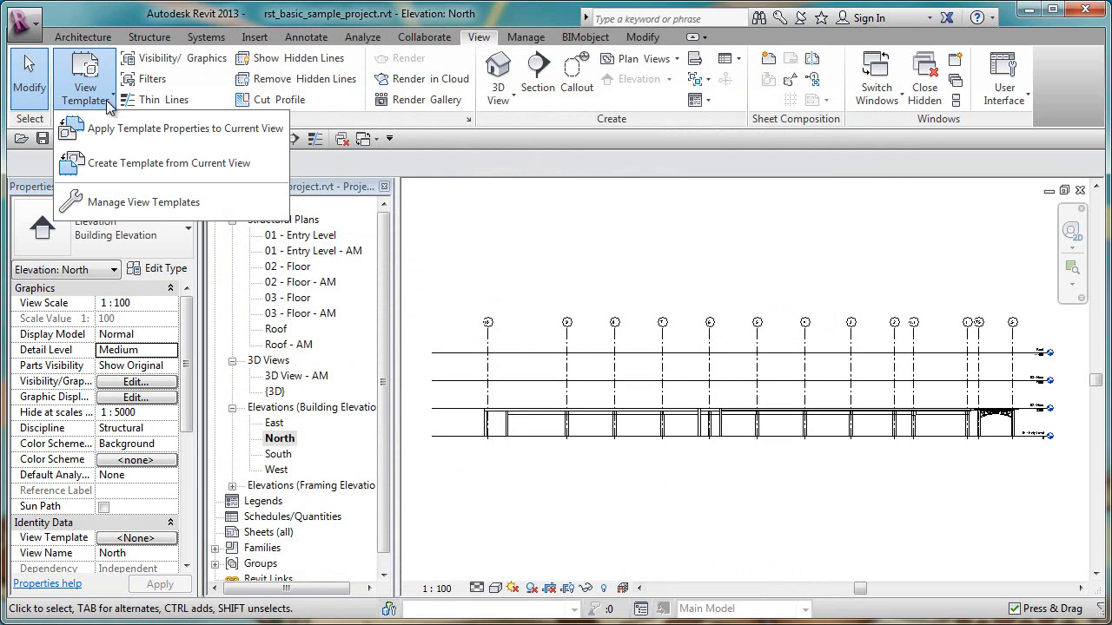
{"action": "left_click", "coordinate": [113, 204]}
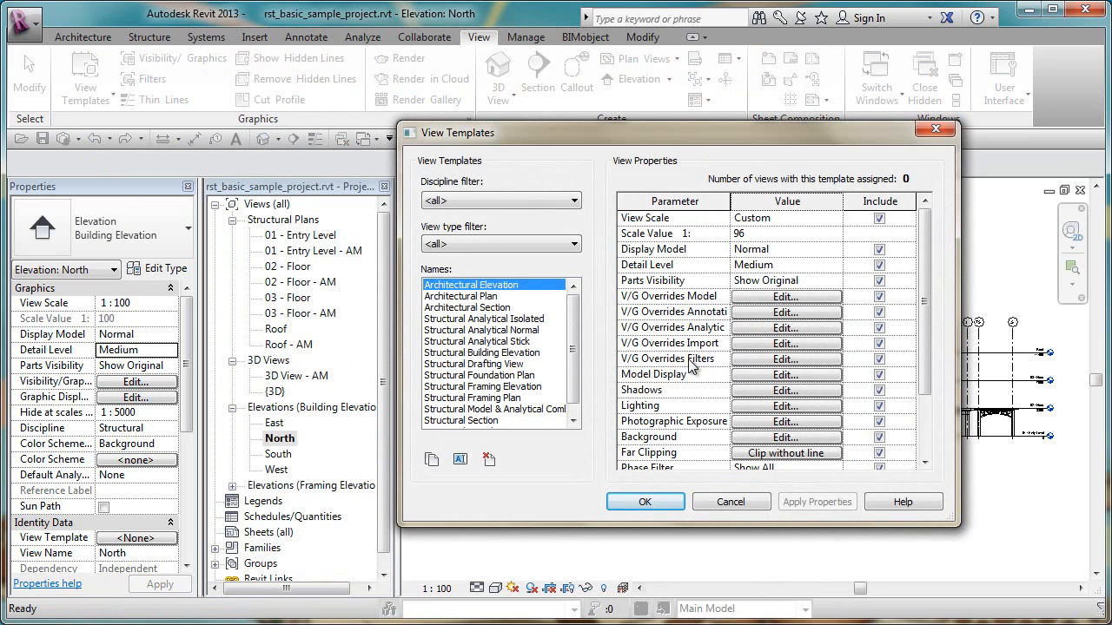
{"action": "left_click", "coordinate": [786, 359]}
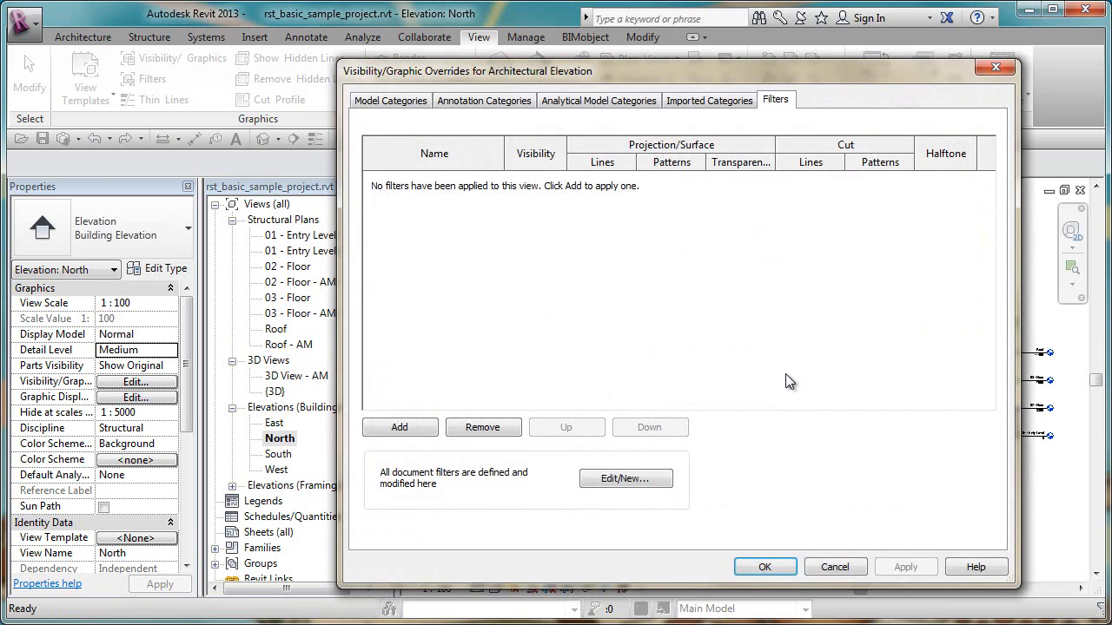
{"action": "left_click", "coordinate": [424, 102]}
{"action": "left_click", "coordinate": [480, 101]}
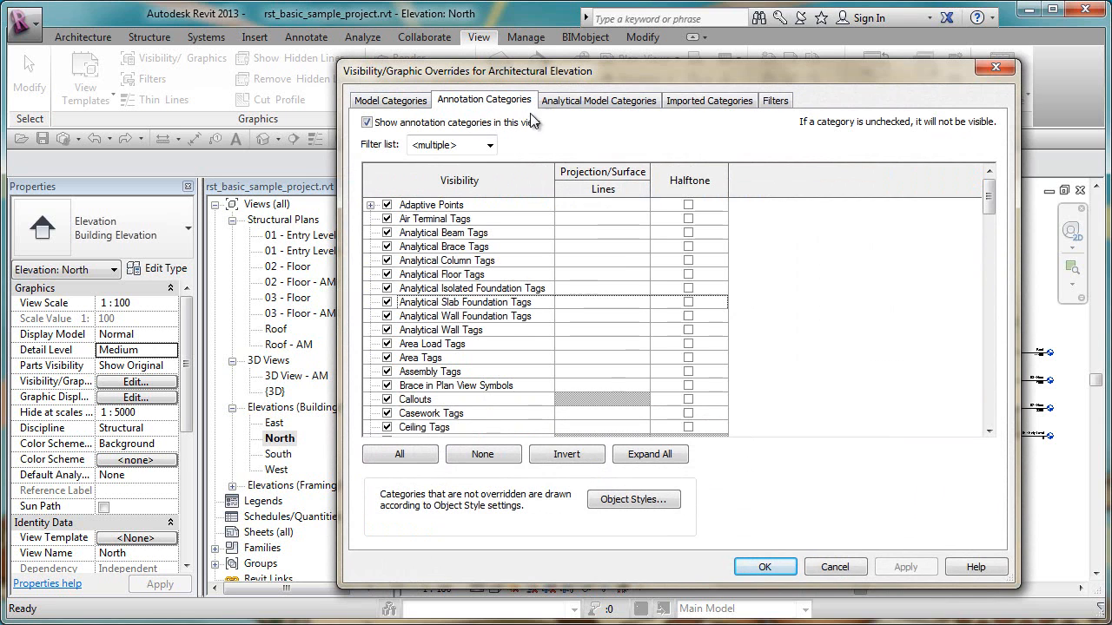
{"action": "left_click", "coordinate": [556, 102]}
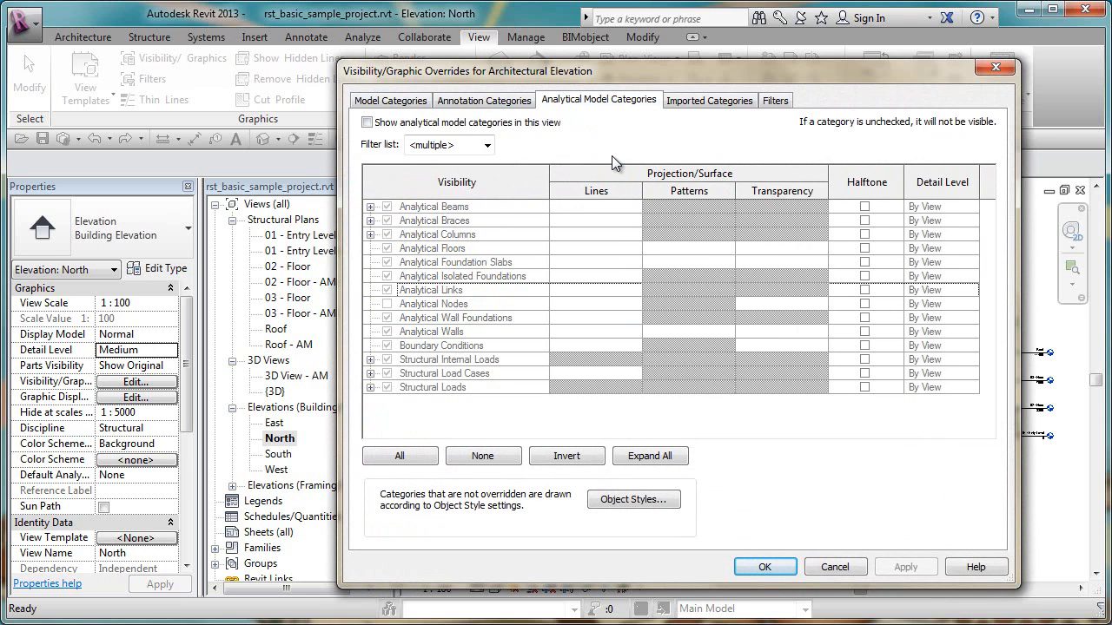
{"action": "left_click", "coordinate": [835, 568]}
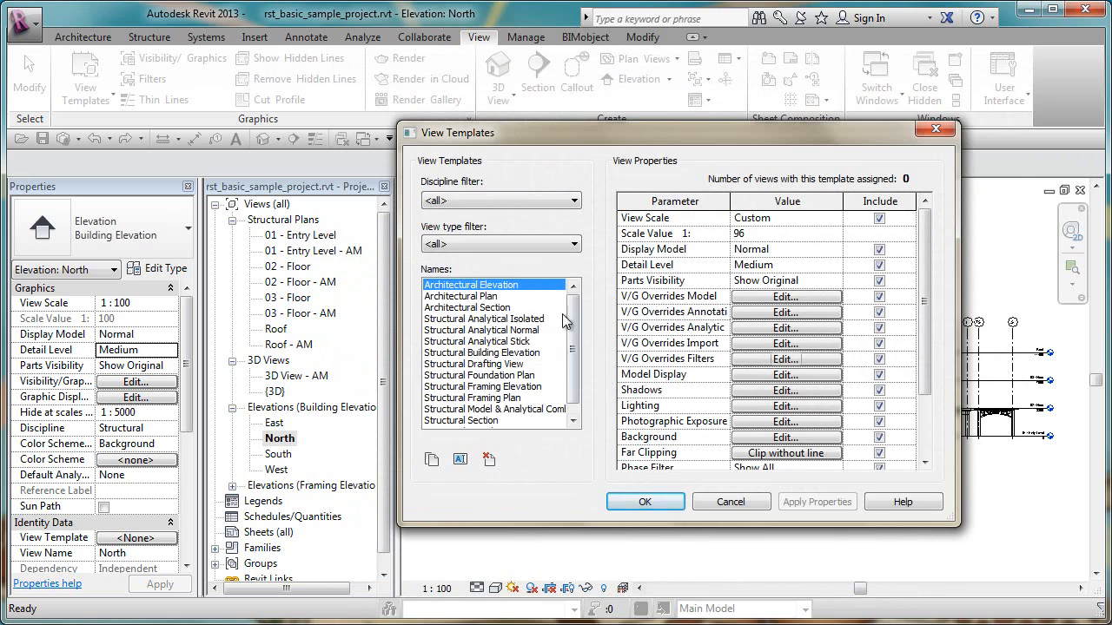
Check the Architectural Plan template's properties, then filter the view template list to the Structural discipline
{"action": "left_click", "coordinate": [492, 296]}
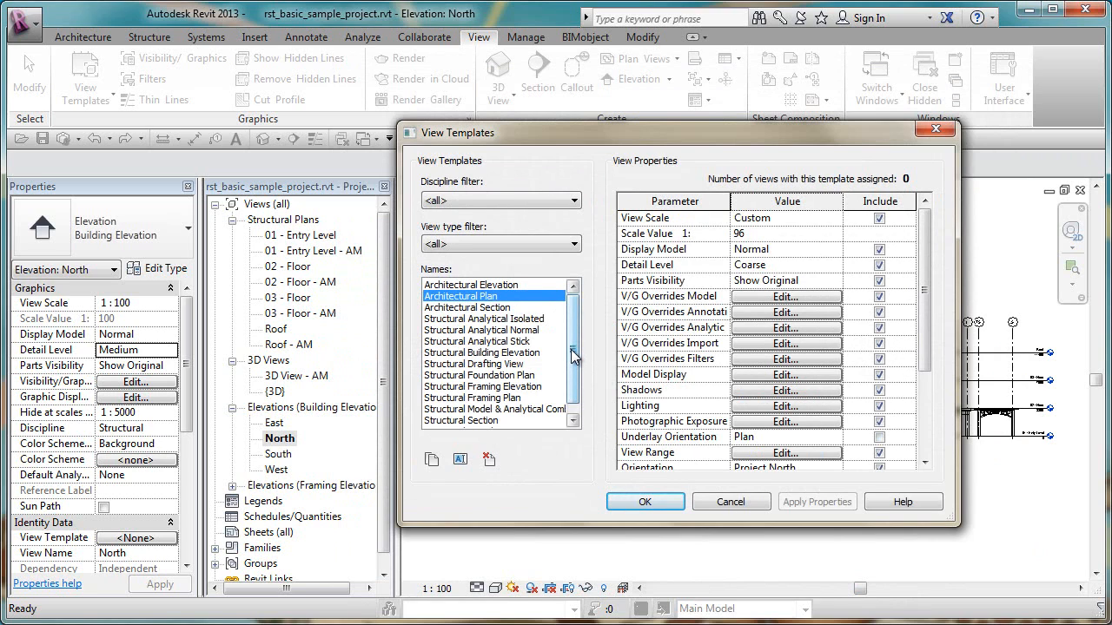
{"action": "left_click", "coordinate": [506, 201]}
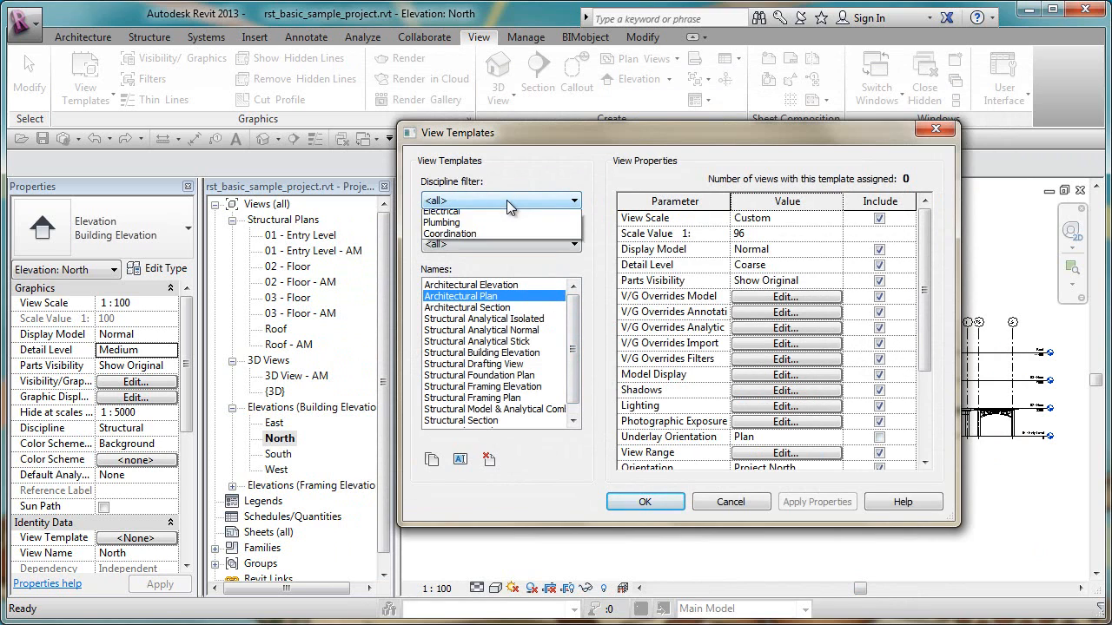
{"action": "left_click", "coordinate": [452, 241]}
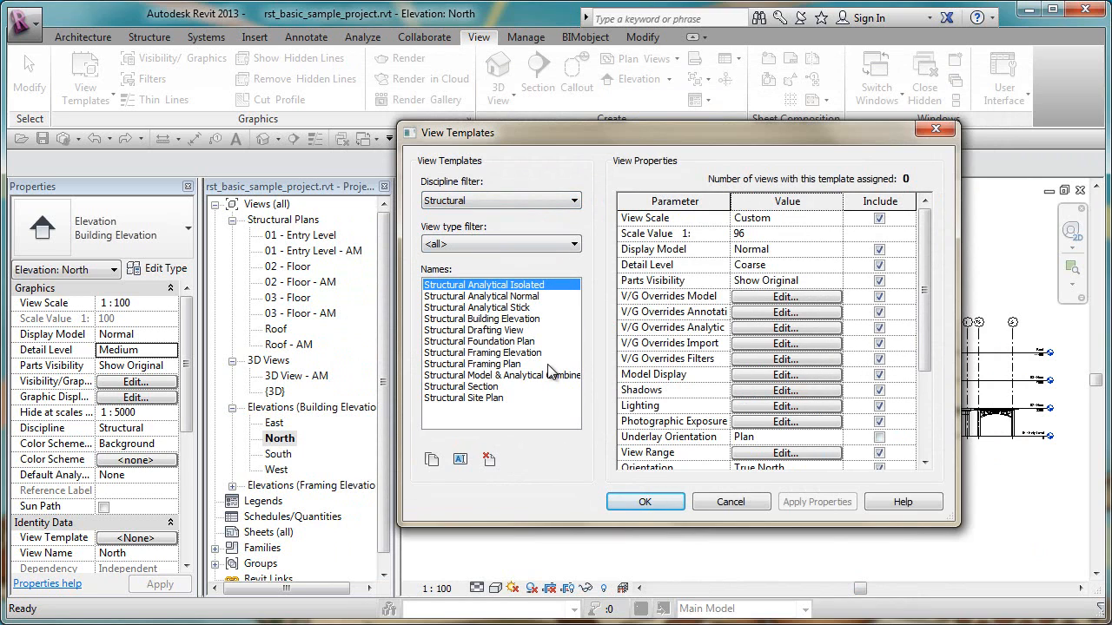
Review the Structural Section template's model visibility/graphic overrides, then cancel out of the view template manager without changes
{"action": "left_click", "coordinate": [484, 388]}
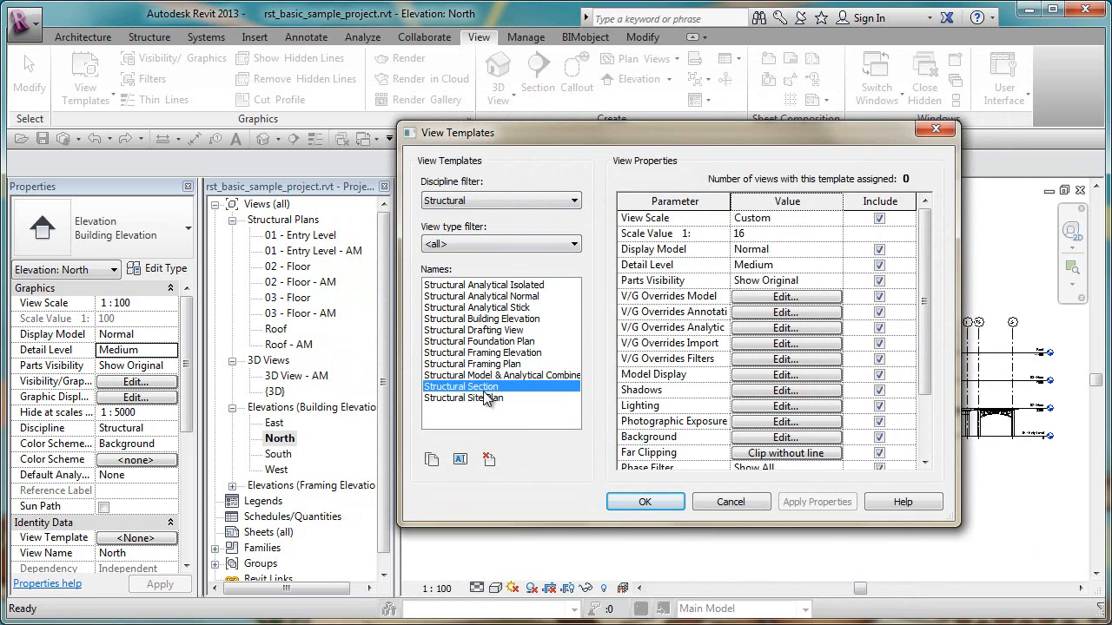
{"action": "left_click", "coordinate": [784, 298]}
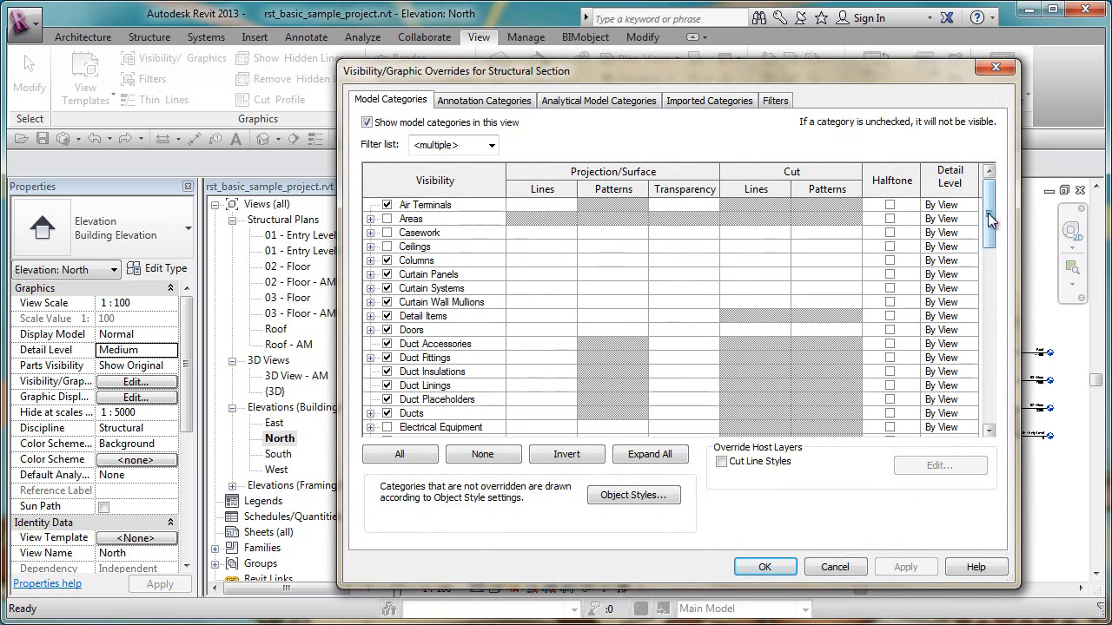
{"action": "left_click_drag", "start_coordinate": [988, 215], "coordinate": [992, 297]}
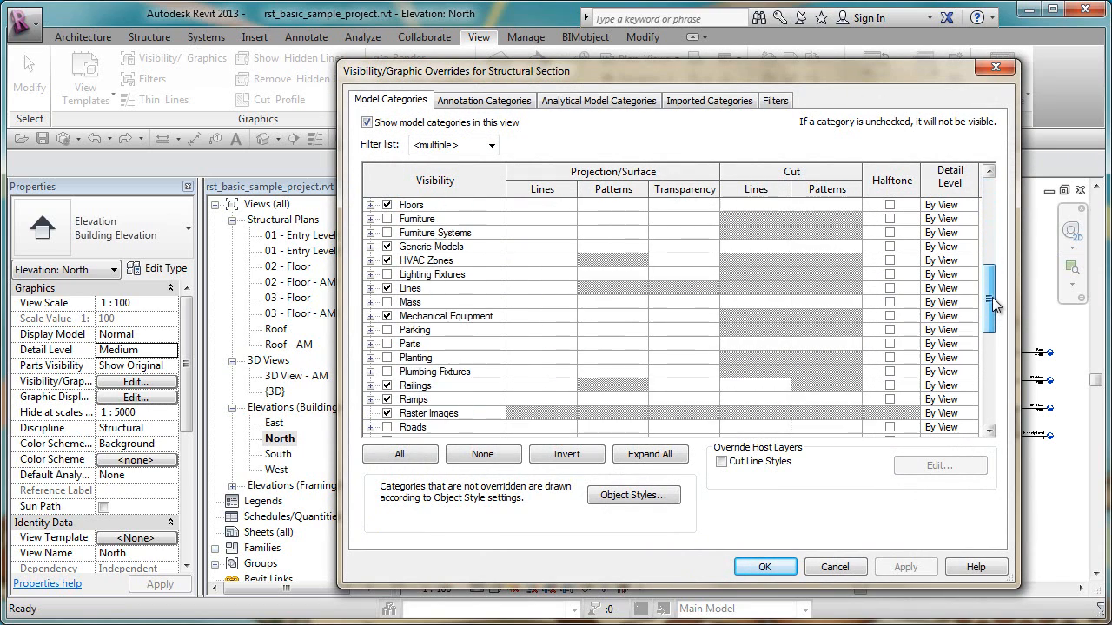
{"action": "left_click", "coordinate": [371, 289]}
{"action": "left_click", "coordinate": [370, 205]}
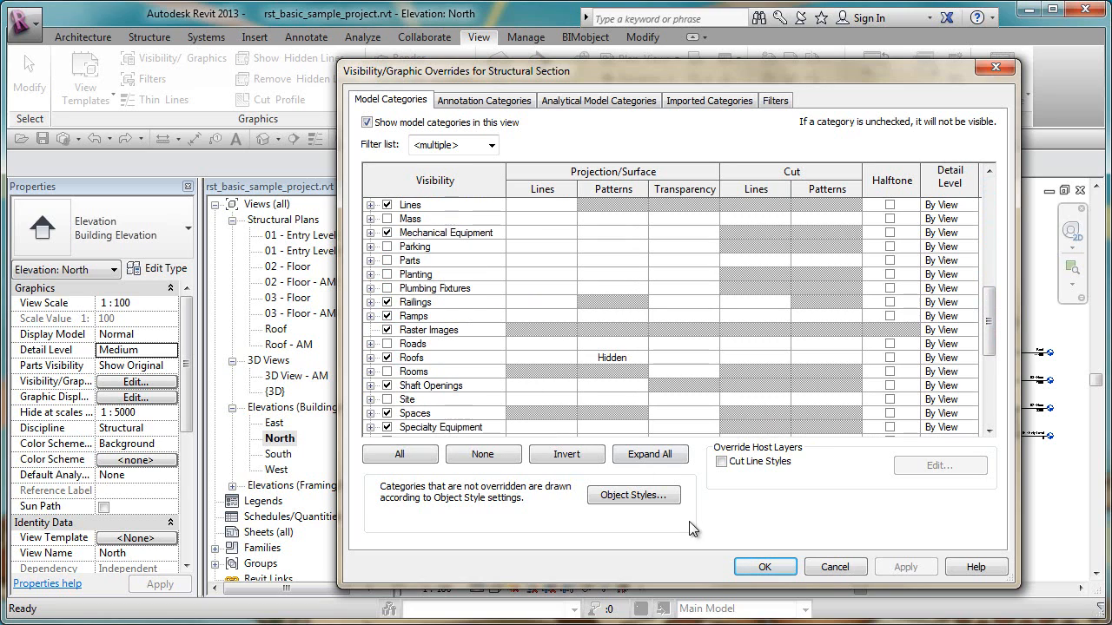
{"action": "left_click", "coordinate": [828, 566]}
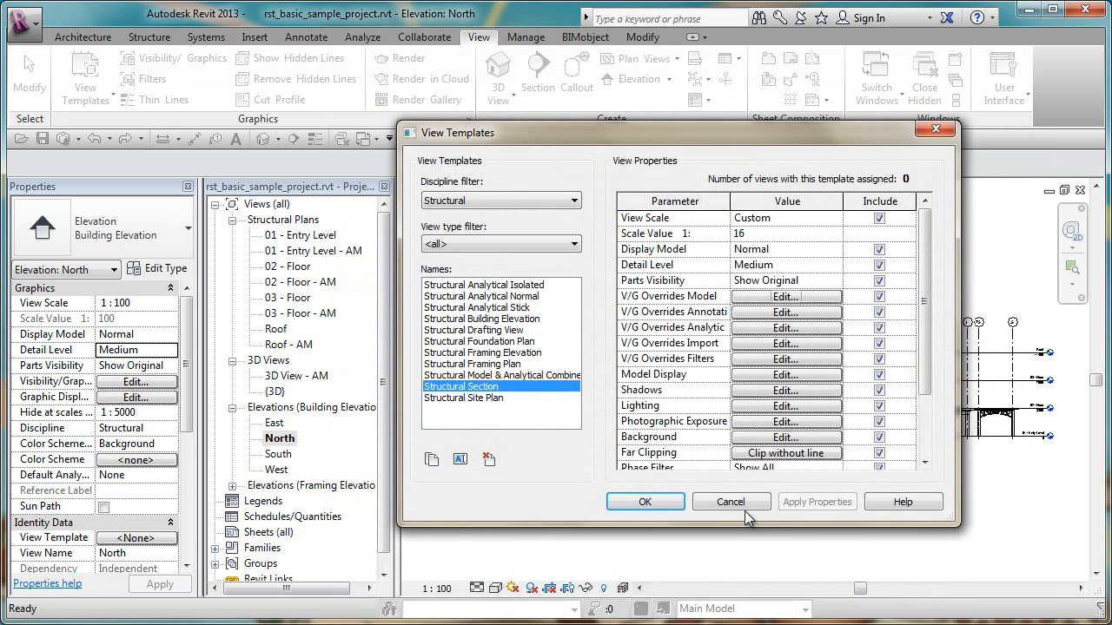
{"action": "left_click", "coordinate": [738, 504]}
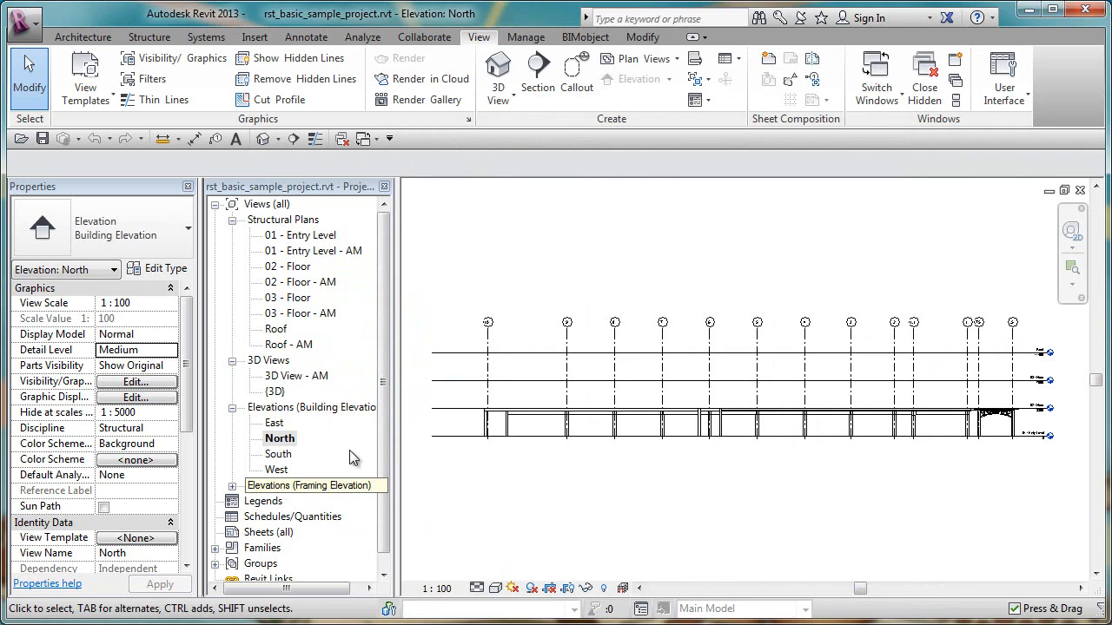
Open the 02 - Floor structural plan
{"action": "left_click", "coordinate": [382, 378]}
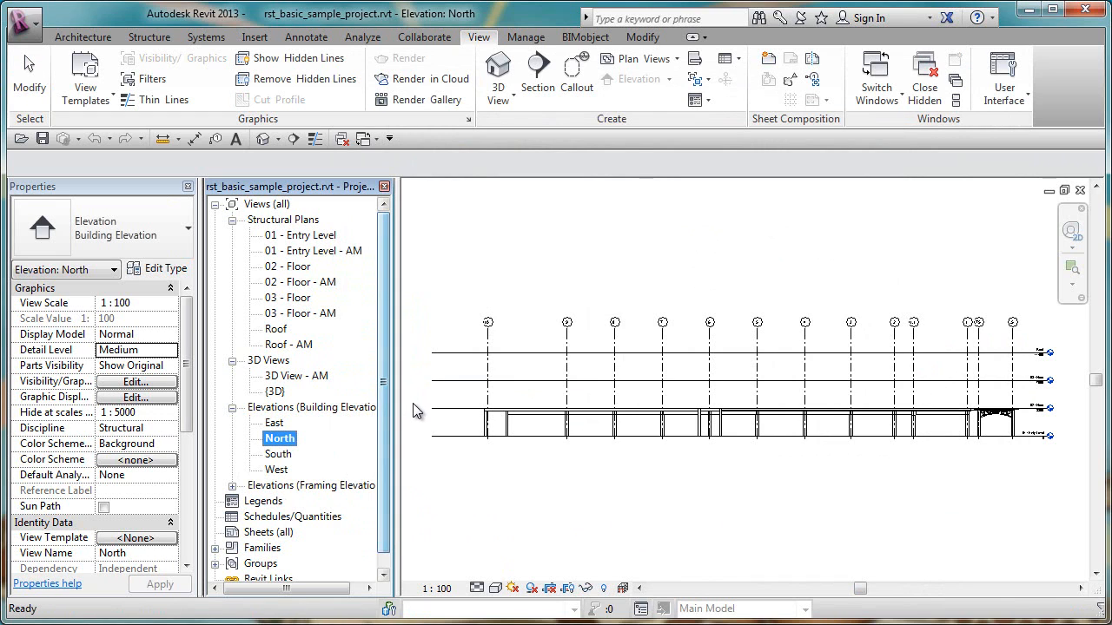
{"action": "double_click", "coordinate": [302, 267]}
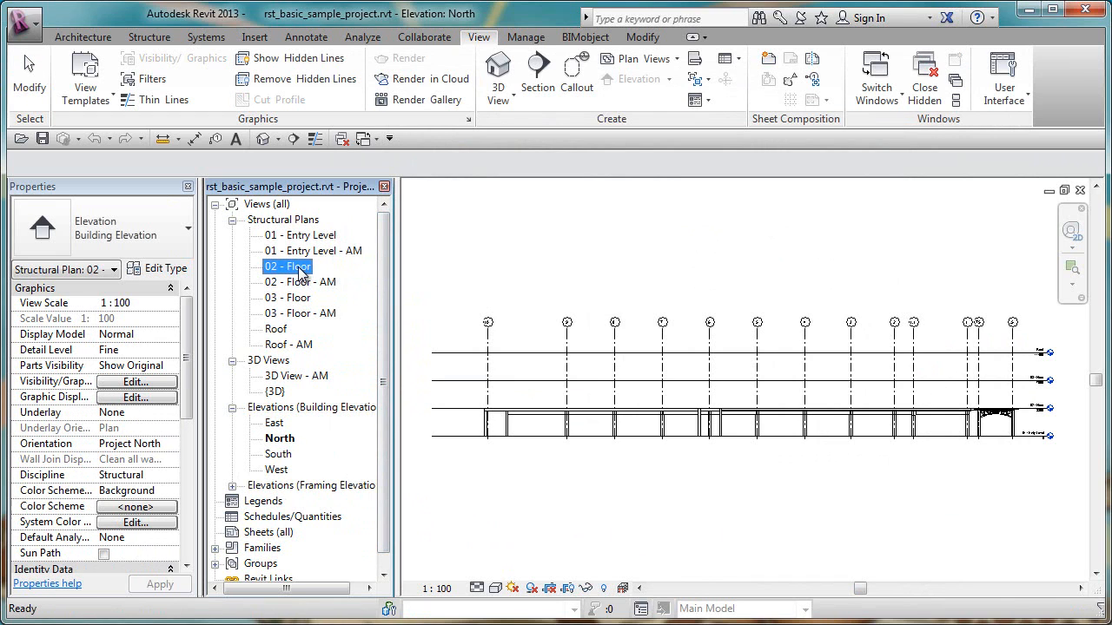
{"action": "scroll", "coordinate": [554, 359], "scroll_direction": "down", "scroll_amount": 5}
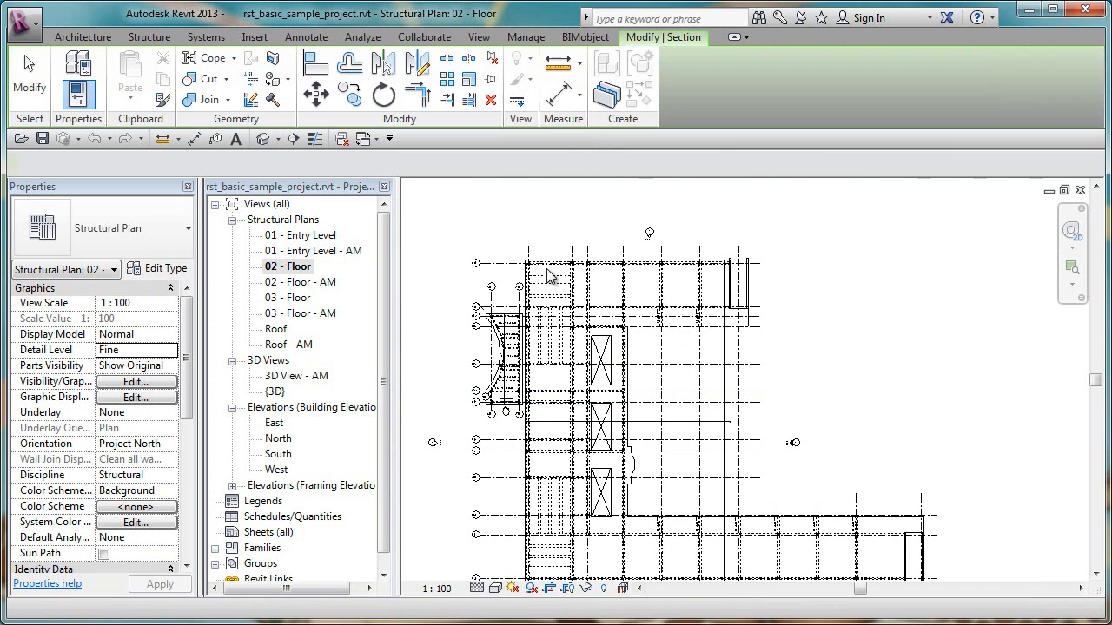
{"action": "left_click", "coordinate": [499, 277]}
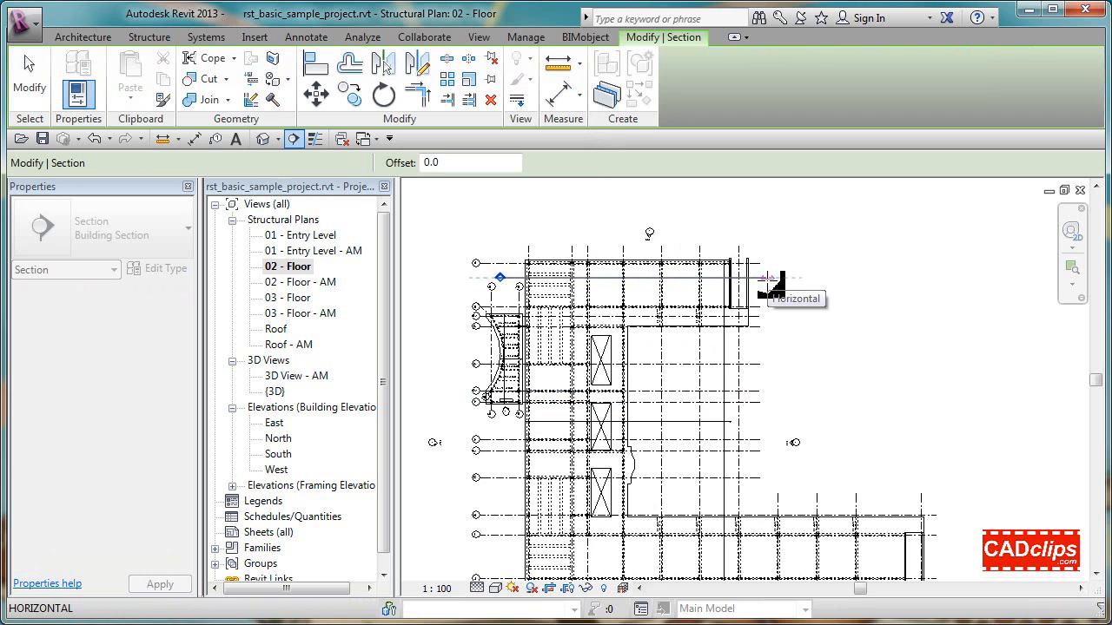
{"action": "key", "text": "Escape"}
{"action": "key", "text": "Escape"}
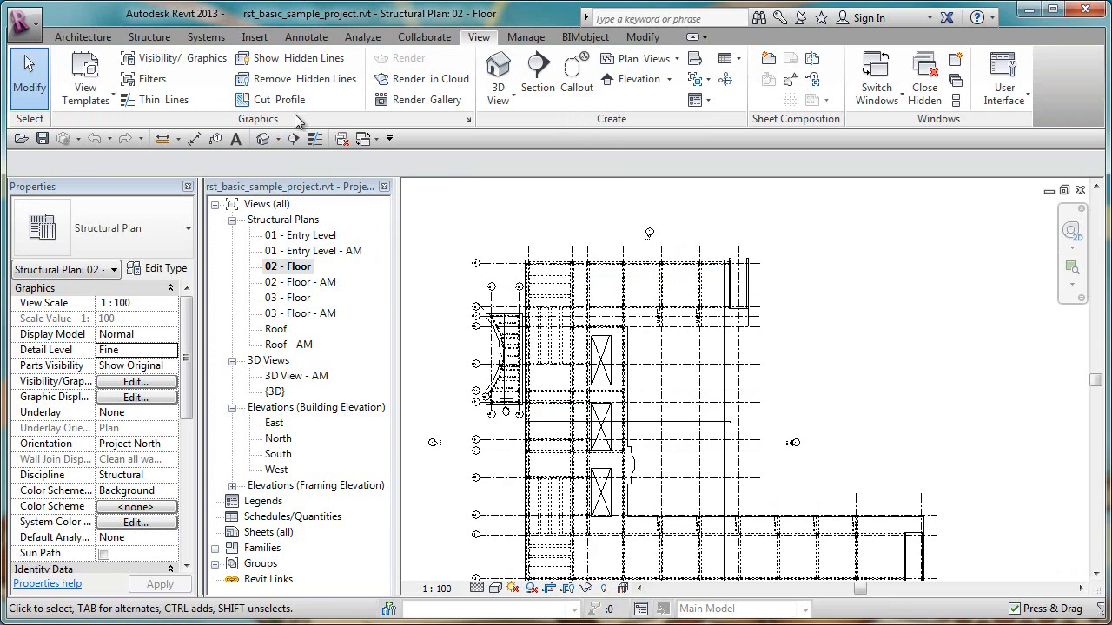
Set the default view discipline to Mechanical in the general program options
{"action": "left_click", "coordinate": [25, 24]}
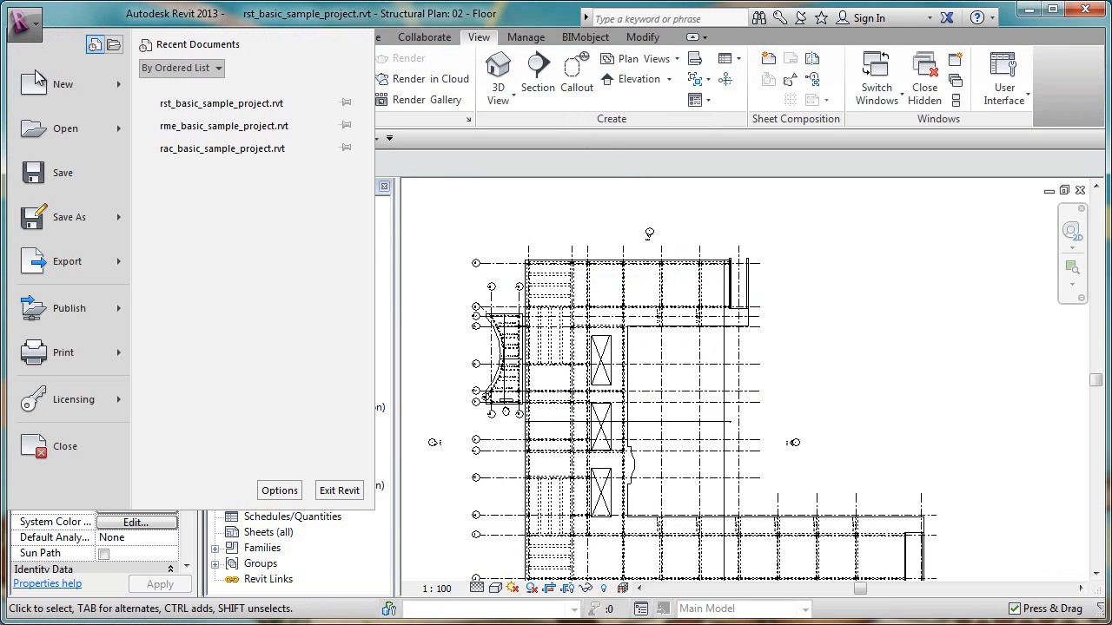
{"action": "left_click", "coordinate": [278, 491]}
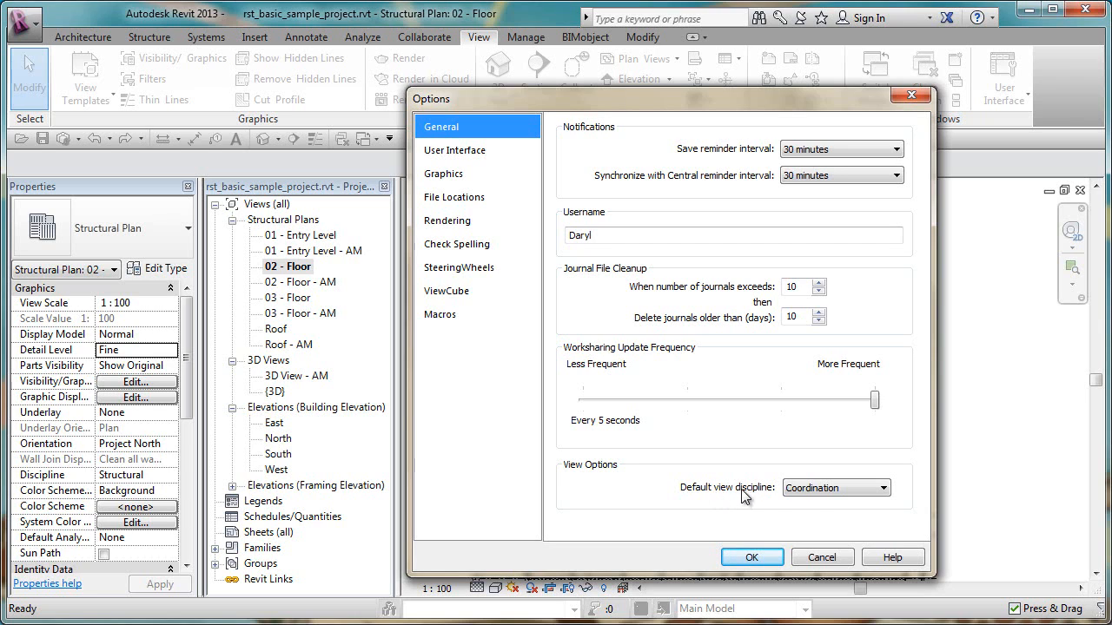
{"action": "left_click", "coordinate": [813, 488]}
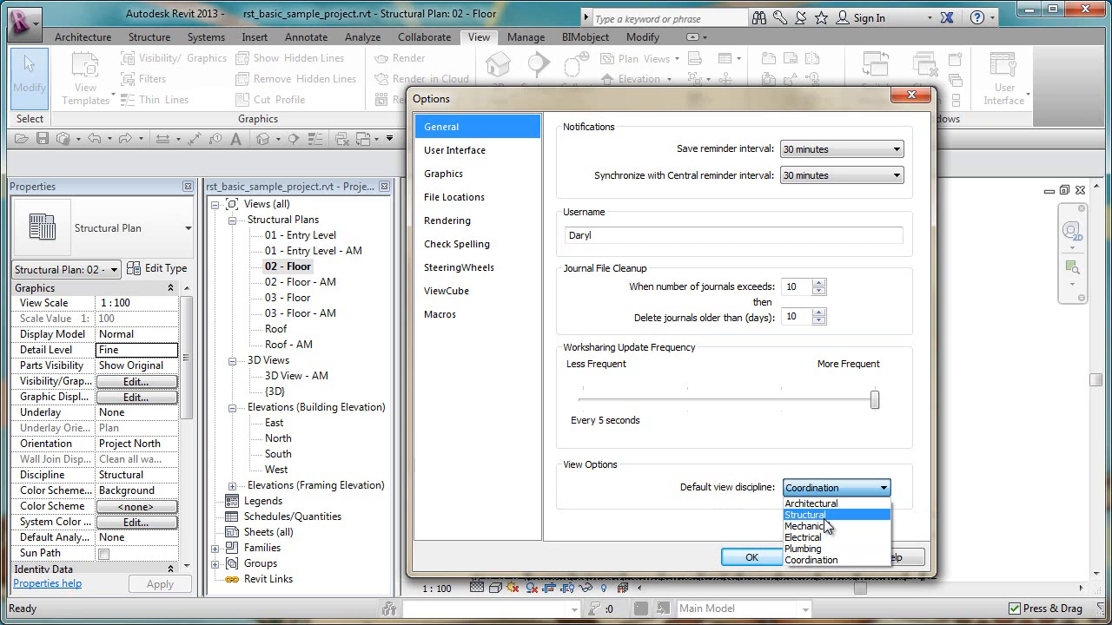
{"action": "left_click", "coordinate": [808, 526]}
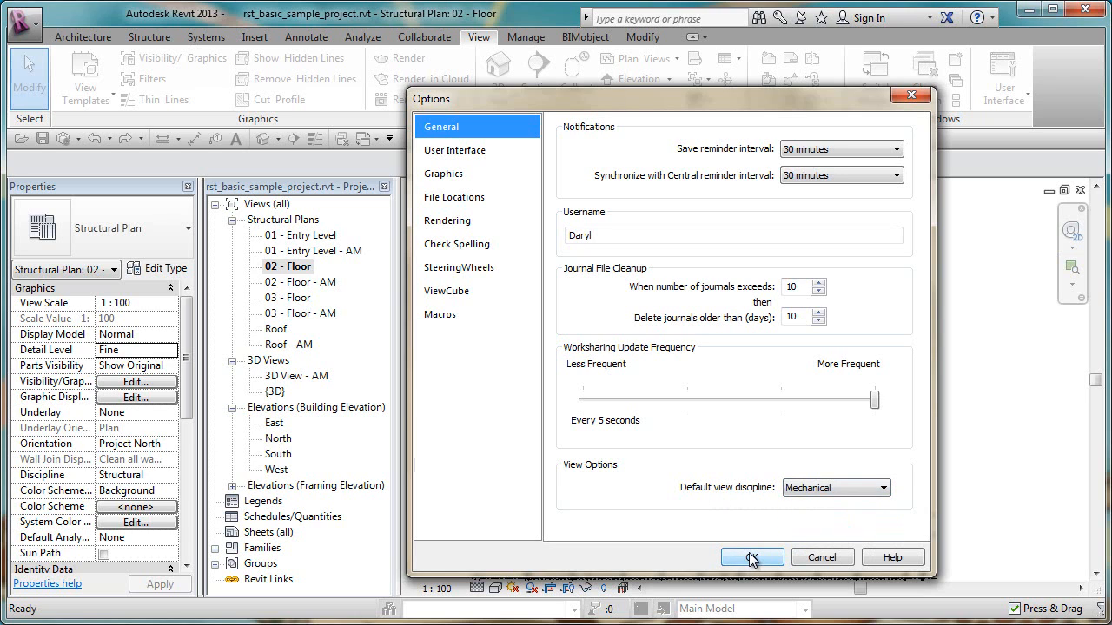
{"action": "left_click", "coordinate": [748, 560]}
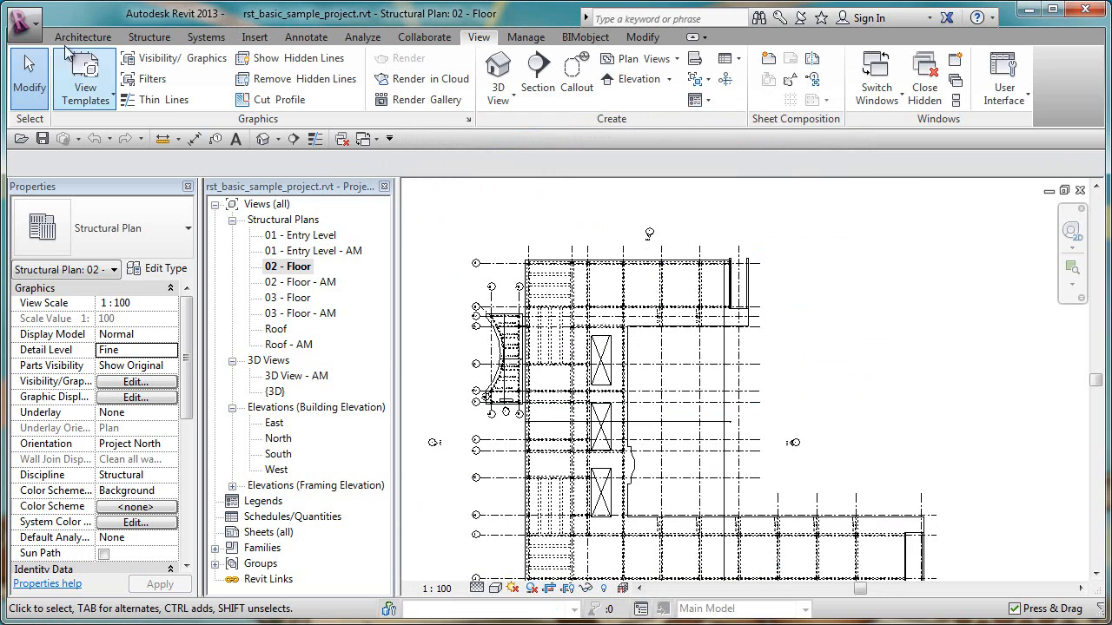
Set the default view discipline to Structural in the general program options
{"action": "left_click", "coordinate": [24, 25]}
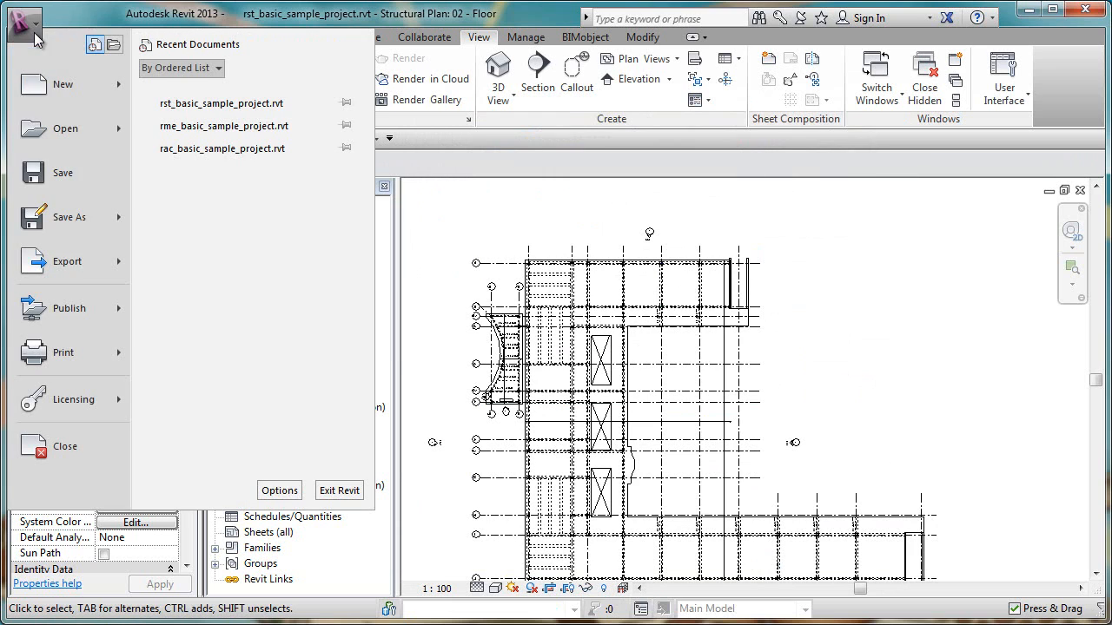
{"action": "left_click", "coordinate": [282, 491]}
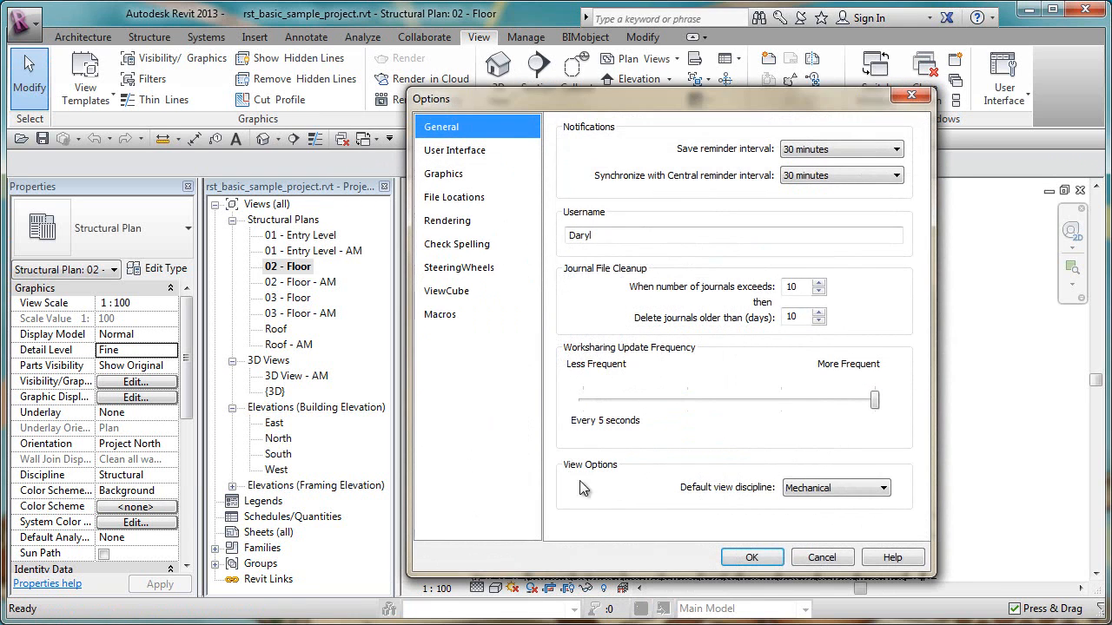
{"action": "left_click", "coordinate": [825, 494]}
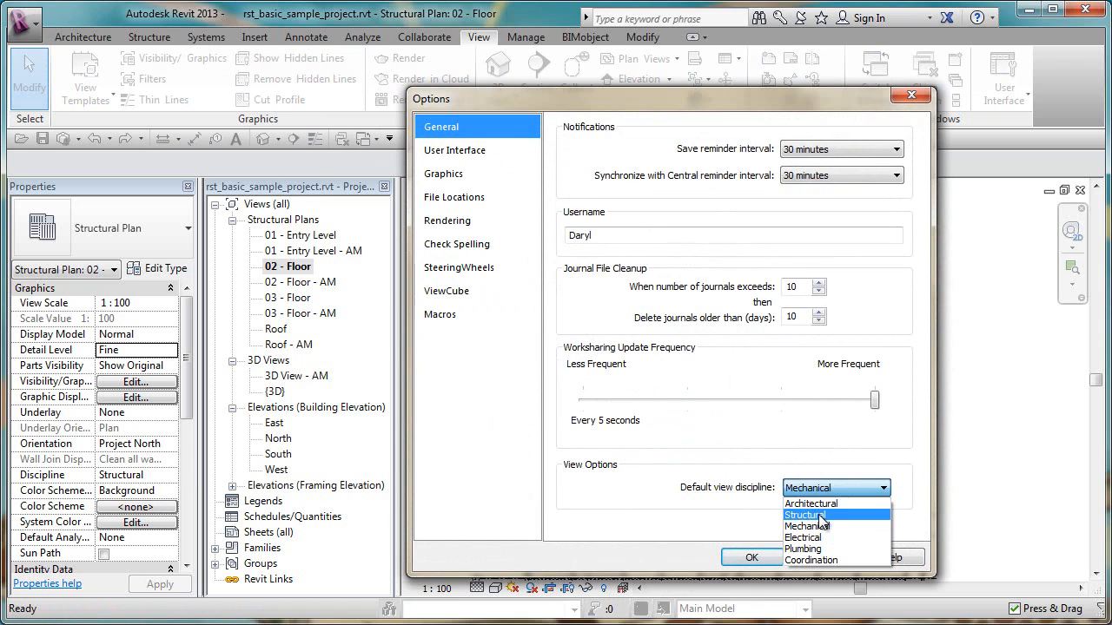
{"action": "left_click", "coordinate": [820, 516]}
{"action": "left_click", "coordinate": [772, 559]}
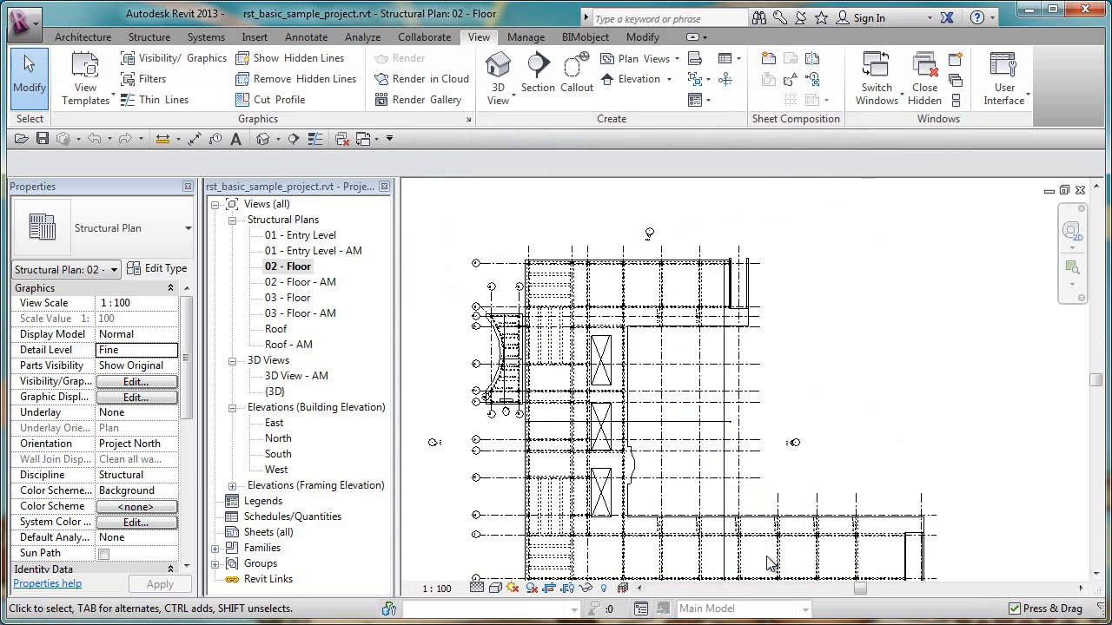
Draw a horizontal building section across the full width of the upper wing in the 02 - Floor plan
{"action": "middle_click_drag", "start_coordinate": [834, 323], "coordinate": [852, 337]}
{"action": "left_click", "coordinate": [538, 87]}
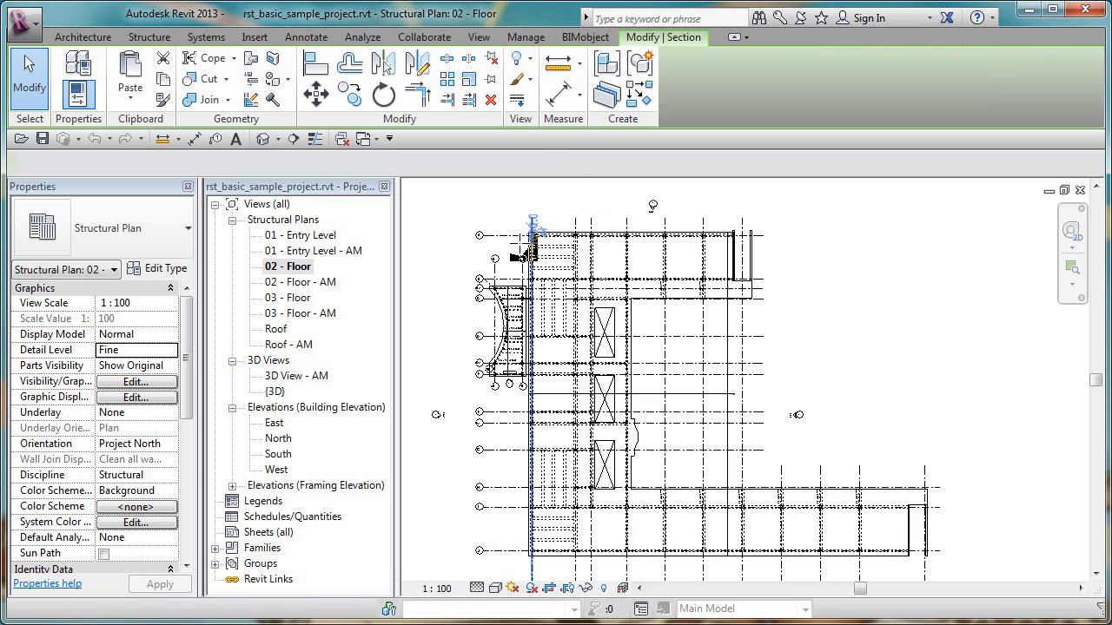
{"action": "left_click", "coordinate": [511, 244]}
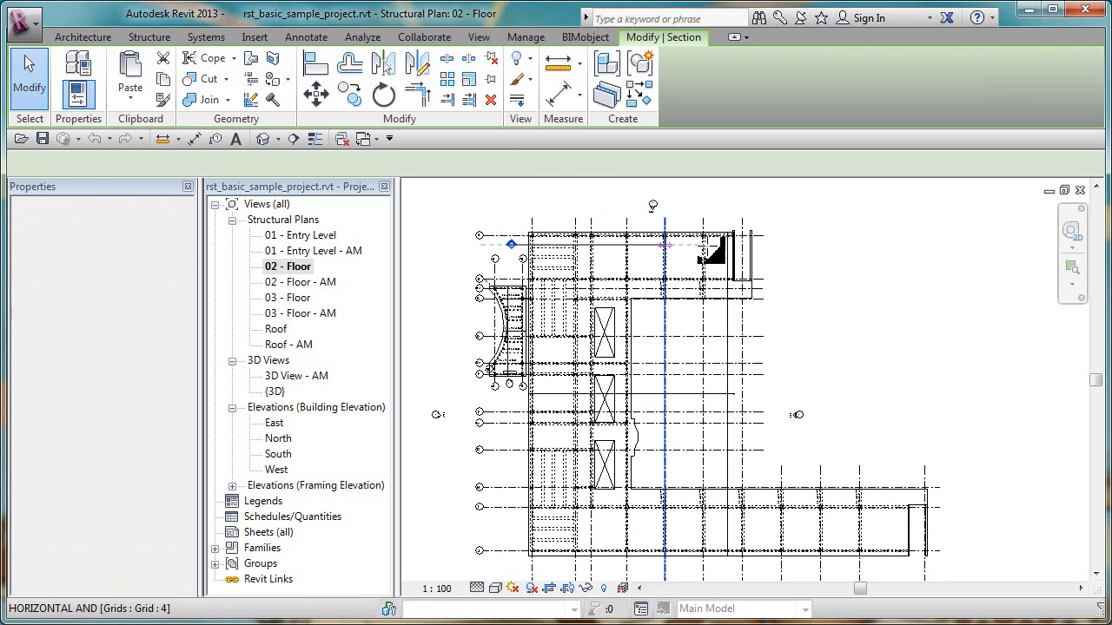
{"action": "left_click", "coordinate": [770, 244]}
{"action": "key", "text": "Escape"}
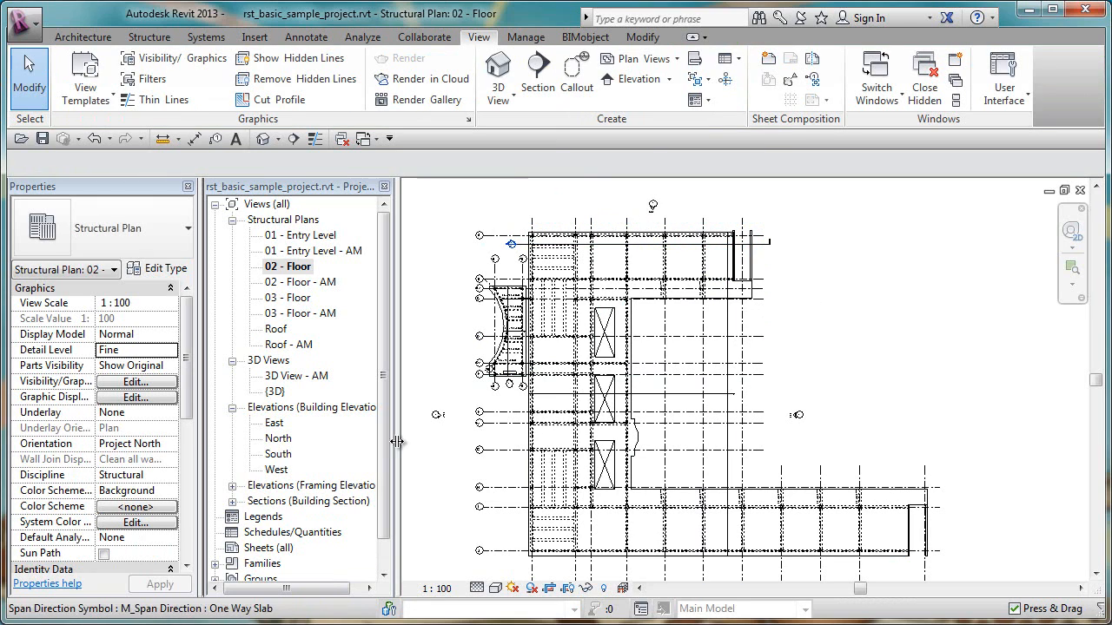
Check the new section's marker in the plan and open the Section 1 view
{"action": "left_click", "coordinate": [233, 502]}
{"action": "left_click", "coordinate": [300, 516]}
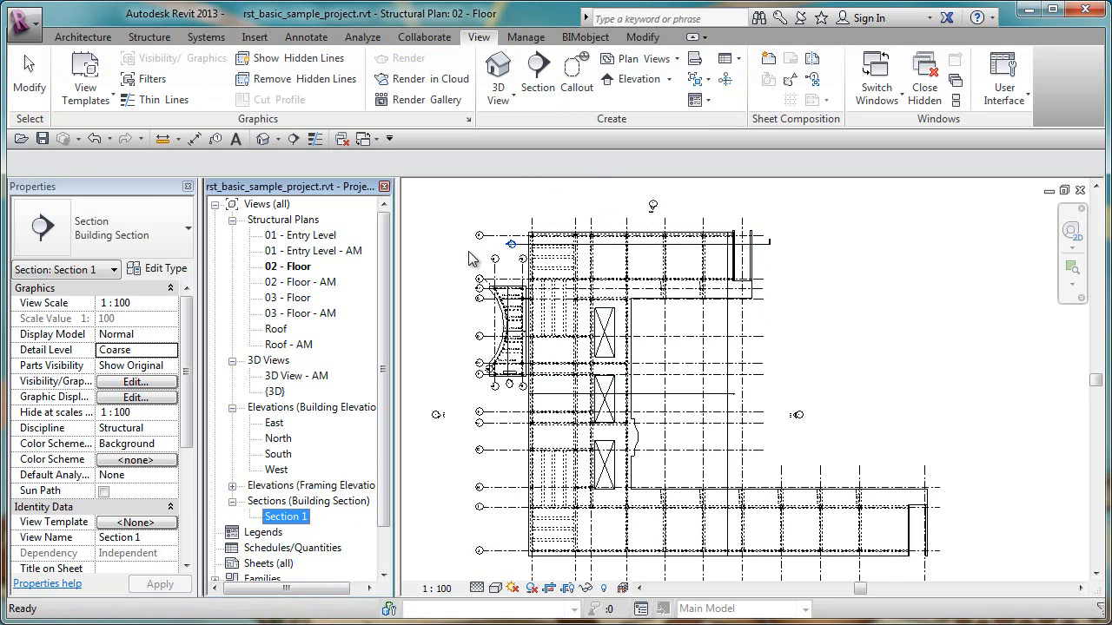
{"action": "scroll", "coordinate": [508, 249], "scroll_direction": "up", "scroll_amount": 1}
{"action": "scroll", "coordinate": [510, 247], "scroll_direction": "up", "scroll_amount": 3}
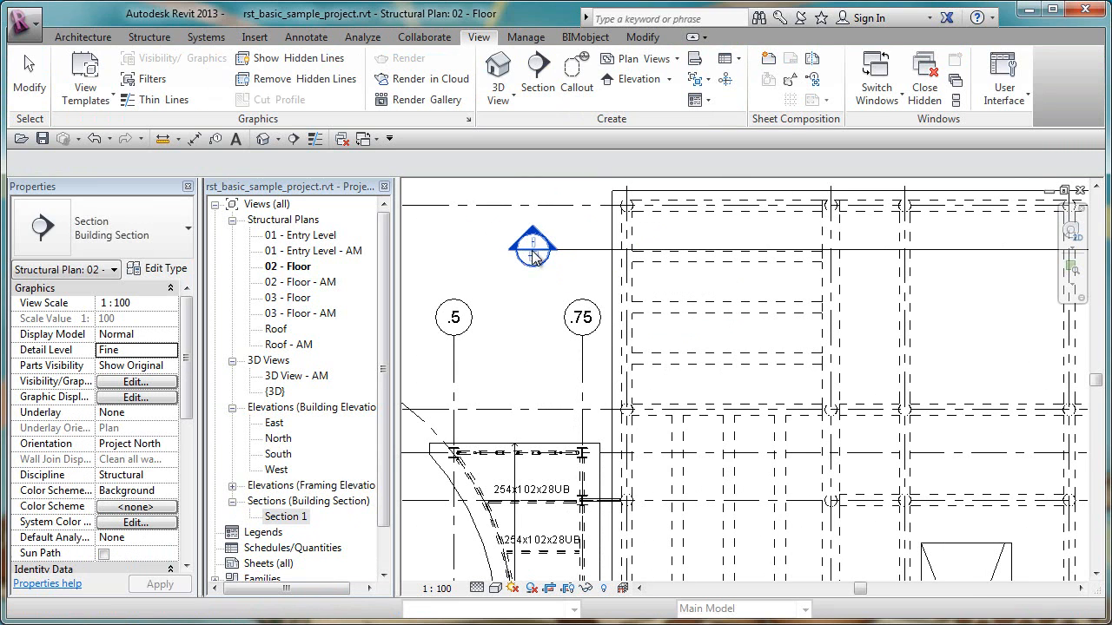
{"action": "double_click", "coordinate": [286, 516]}
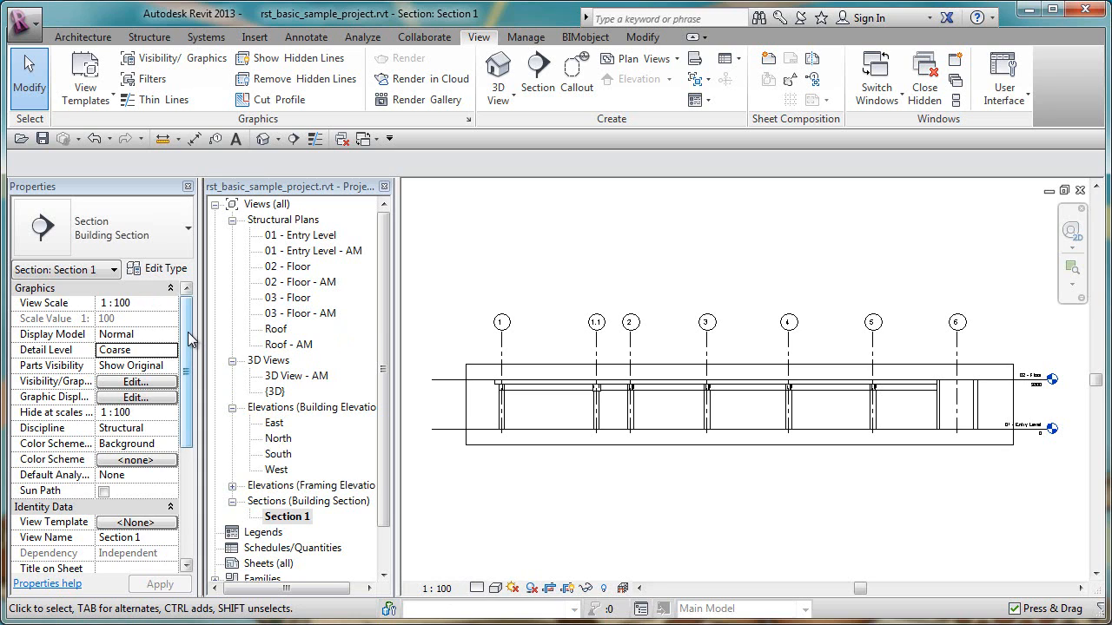
Assign the Structural Section view template to Section 1 and inspect the slab and beam graphics at the section's end
{"action": "scroll", "coordinate": [189, 373], "scroll_direction": "down", "scroll_amount": 1}
{"action": "scroll", "coordinate": [190, 373], "scroll_direction": "down", "scroll_amount": 2}
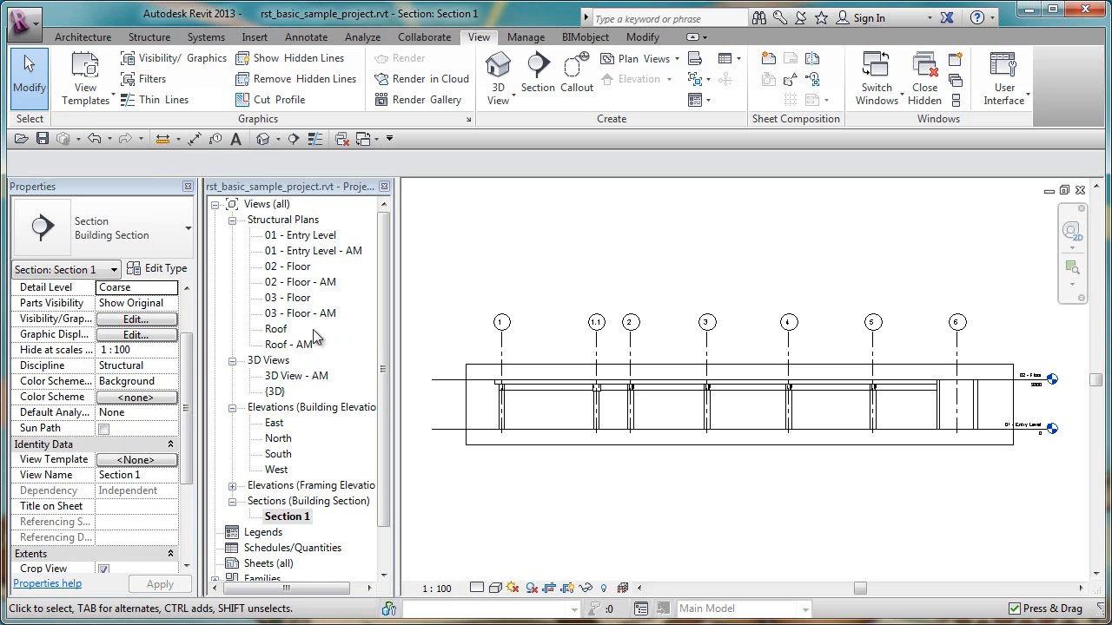
{"action": "scroll", "coordinate": [187, 374], "scroll_direction": "down", "scroll_amount": 1}
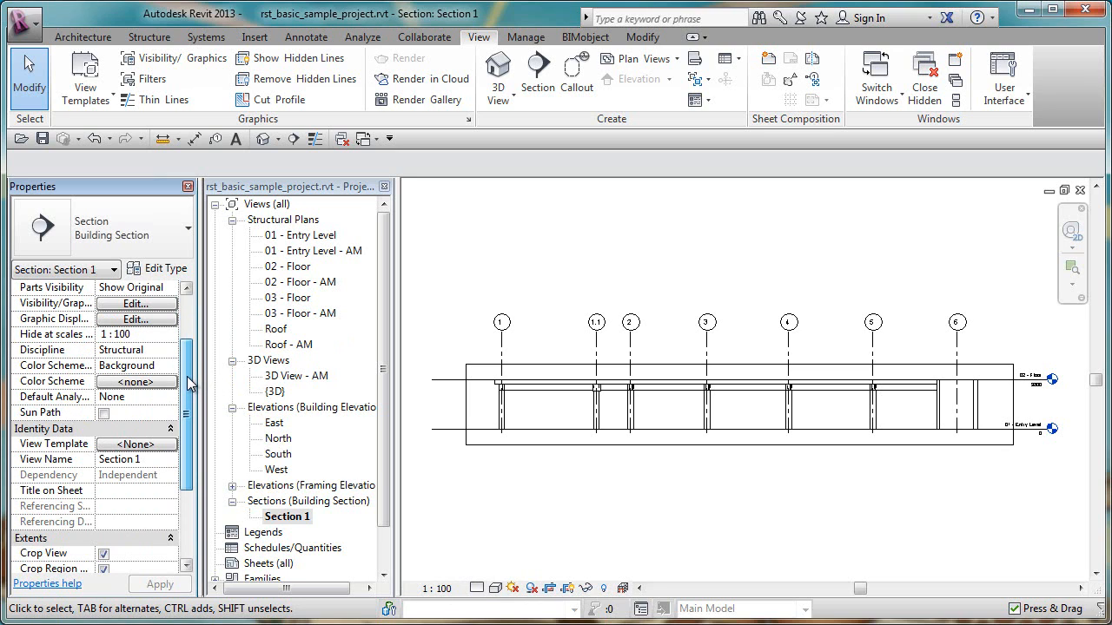
{"action": "left_click", "coordinate": [139, 444]}
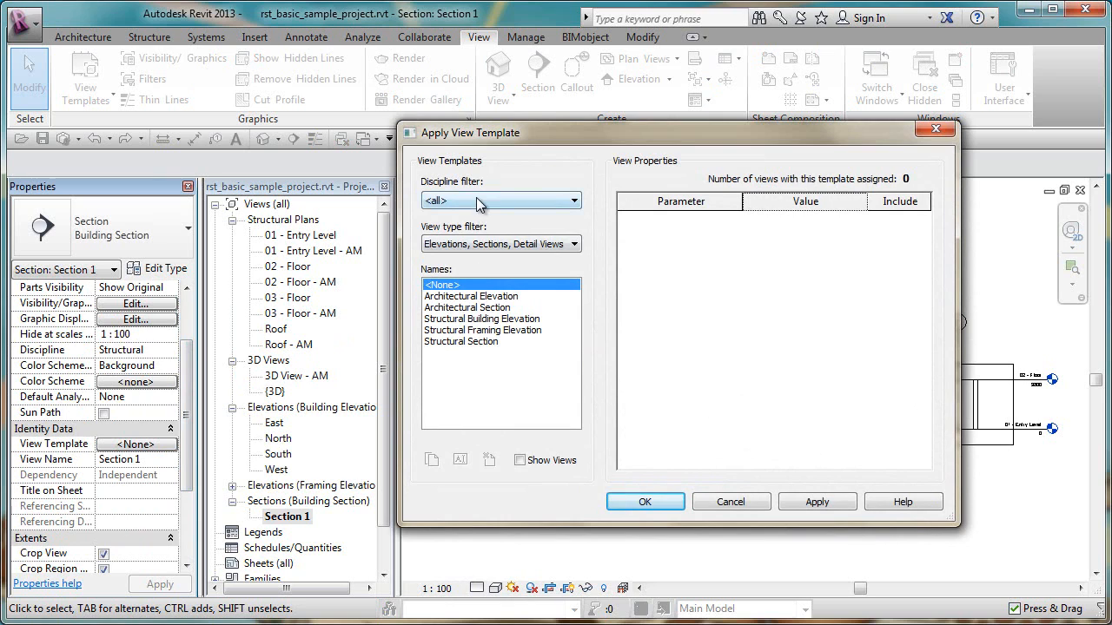
{"action": "left_click", "coordinate": [476, 201]}
{"action": "left_click", "coordinate": [472, 236]}
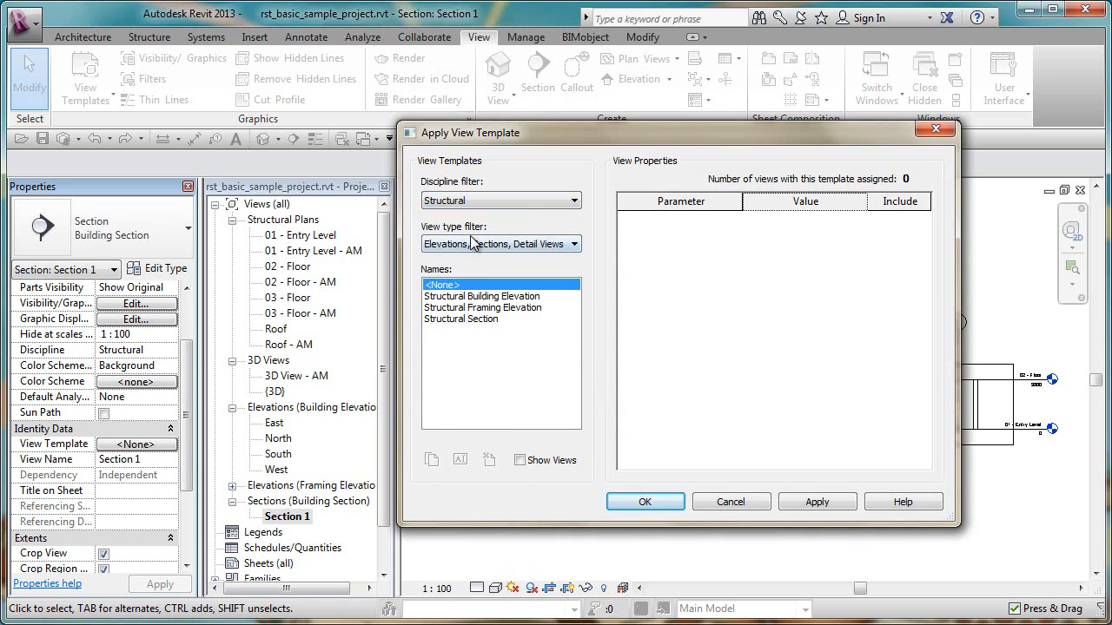
{"action": "left_click", "coordinate": [483, 319]}
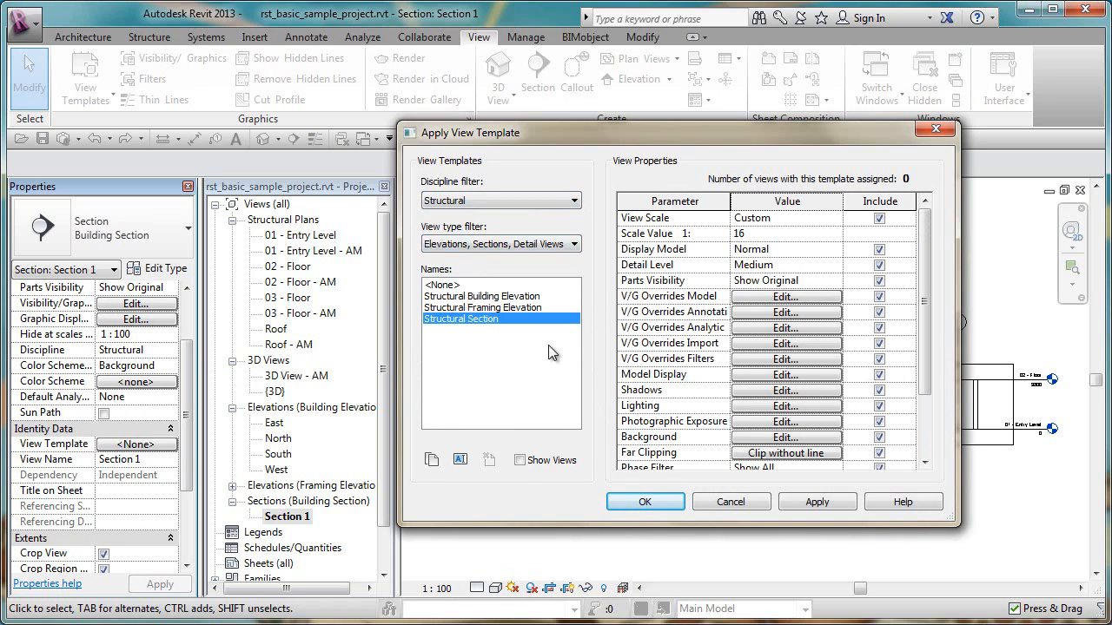
{"action": "left_click", "coordinate": [490, 199]}
{"action": "left_click", "coordinate": [460, 213]}
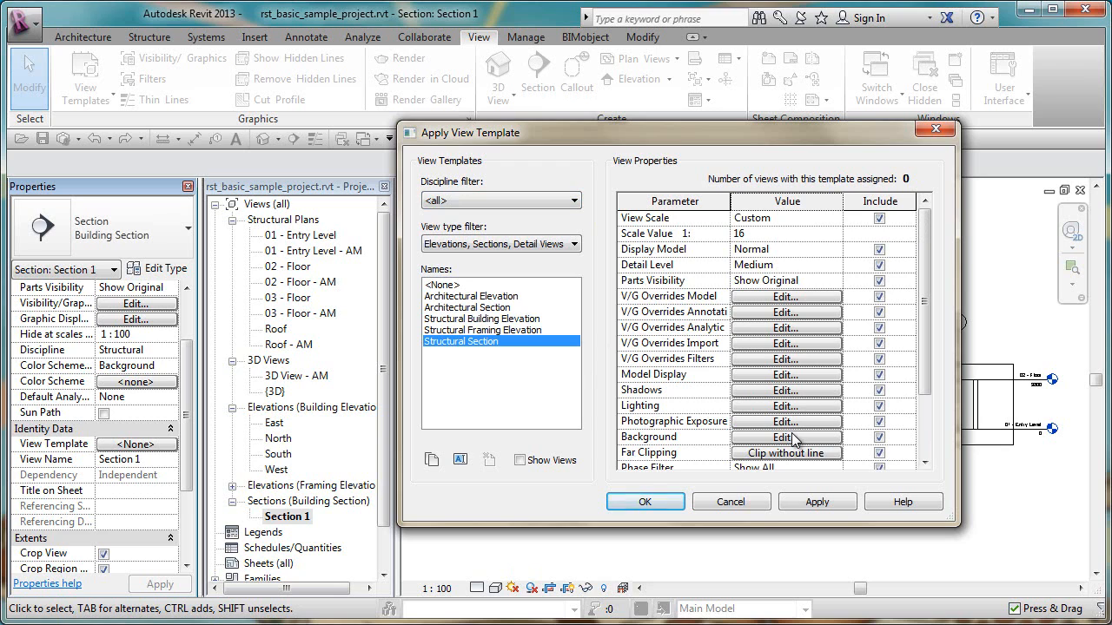
{"action": "left_click", "coordinate": [647, 502]}
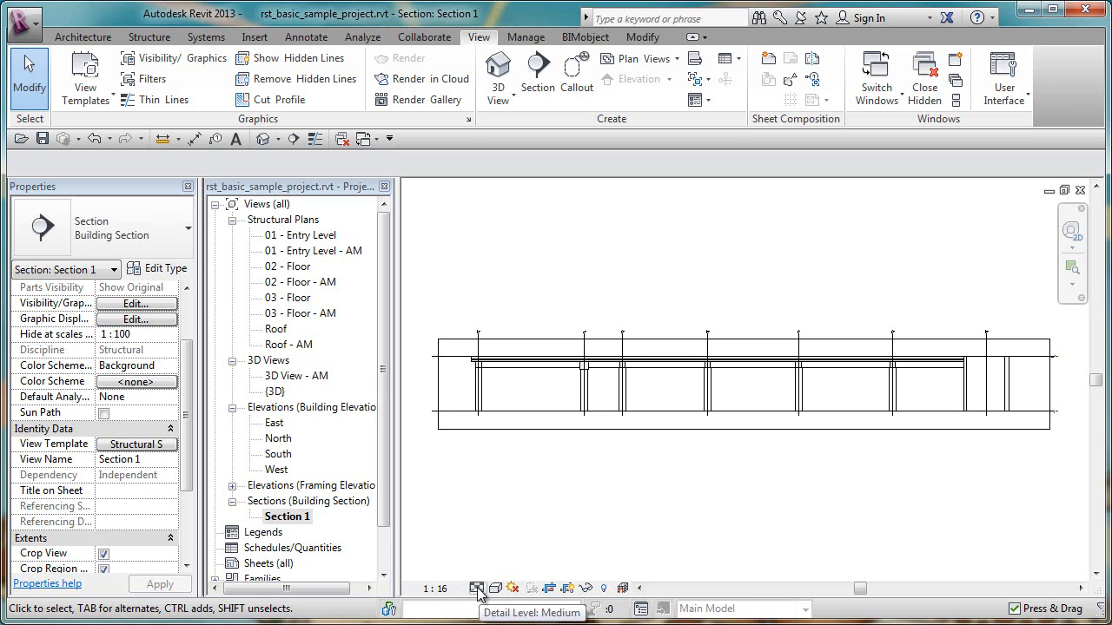
{"action": "scroll", "coordinate": [486, 378], "scroll_direction": "up", "scroll_amount": 5}
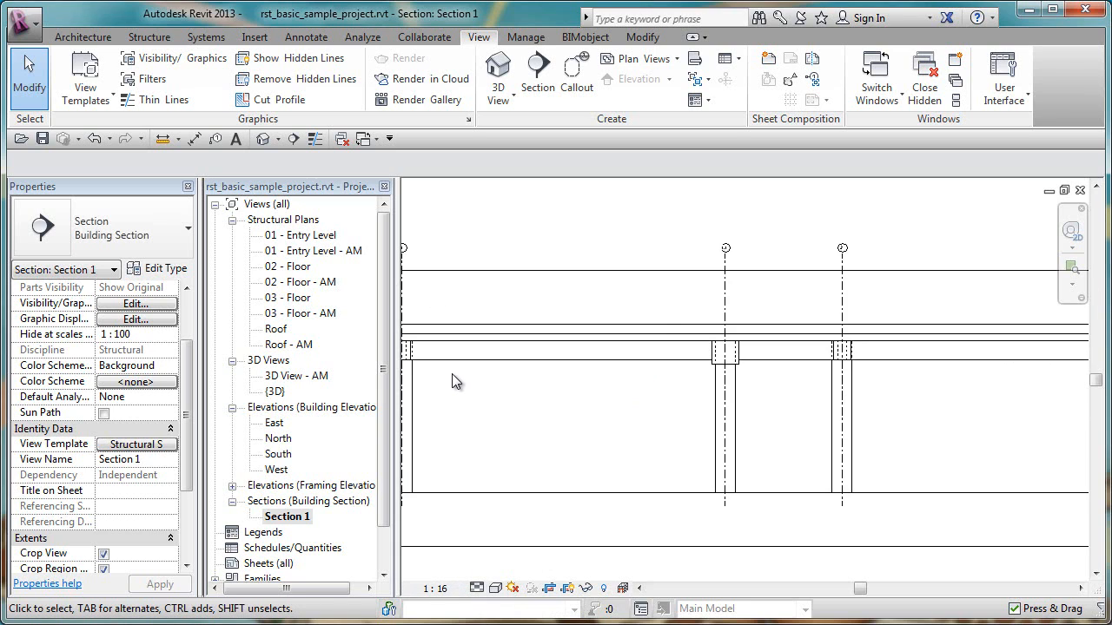
{"action": "scroll", "coordinate": [576, 395], "scroll_direction": "up", "scroll_amount": 5}
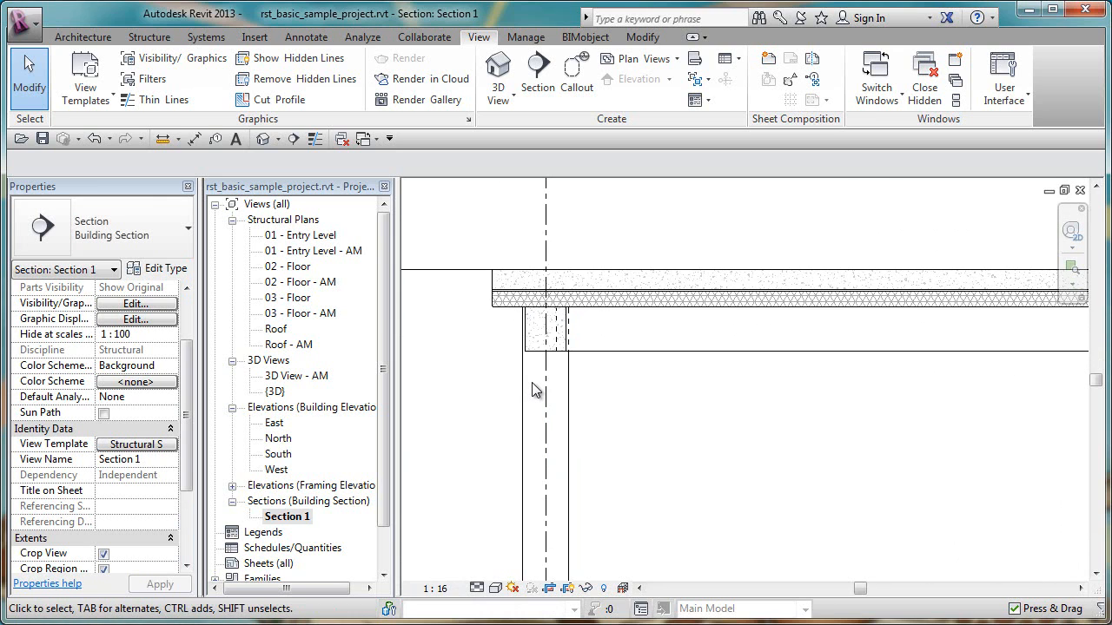
Review the graphics properties of Section 1 that its view template controls, including scale, detail level and discipline
{"action": "scroll", "coordinate": [534, 391], "scroll_direction": "down", "scroll_amount": 4}
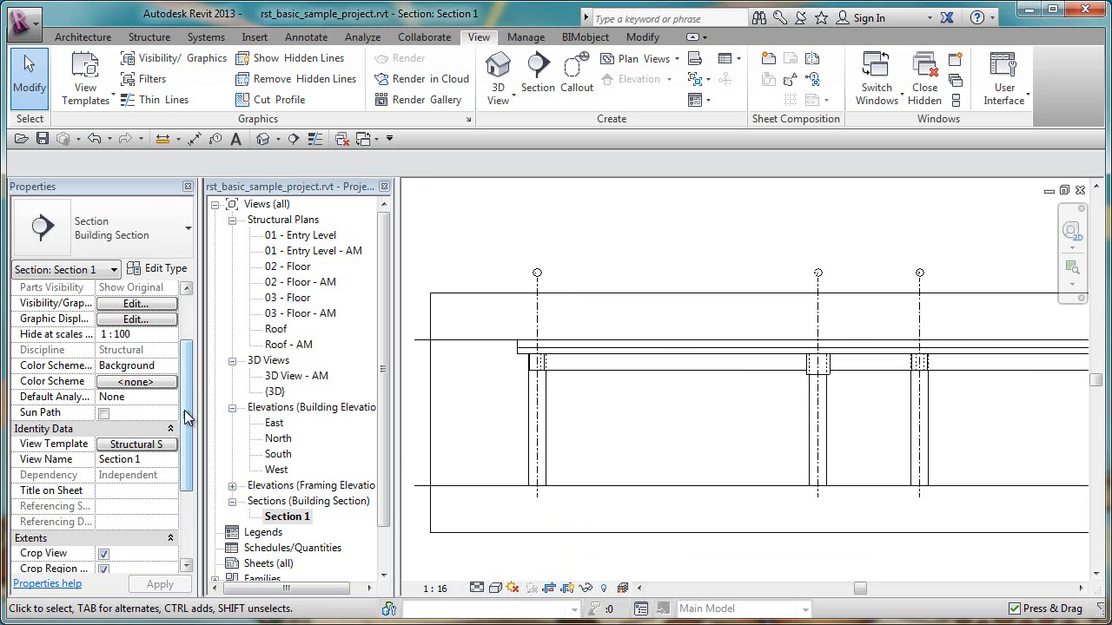
{"action": "left_click_drag", "start_coordinate": [184, 417], "coordinate": [188, 360]}
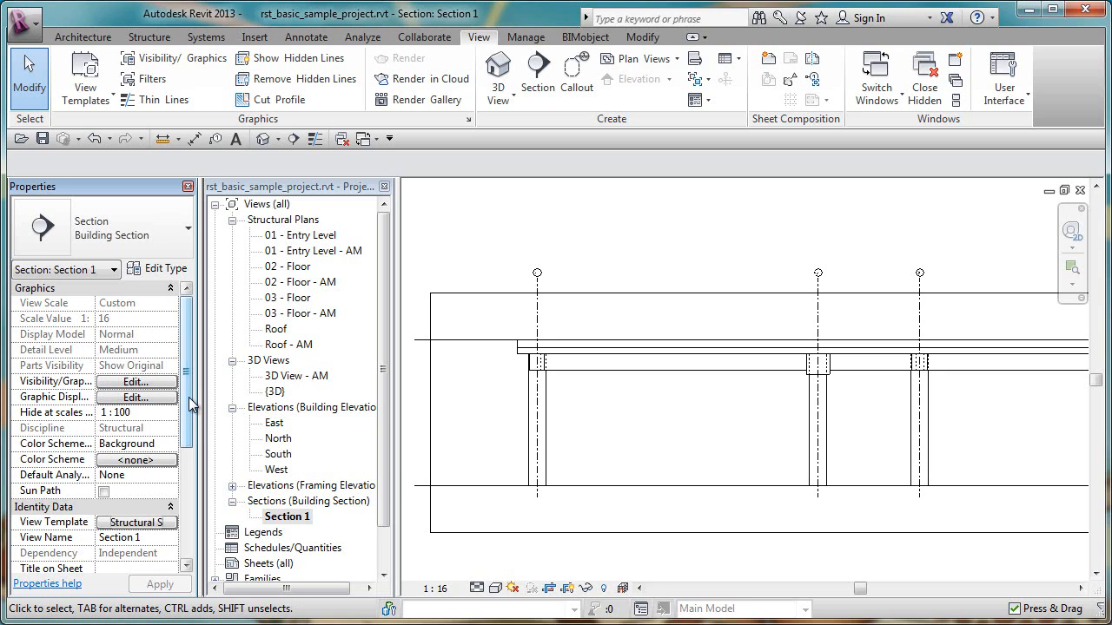
{"action": "left_click_drag", "start_coordinate": [189, 404], "coordinate": [215, 359]}
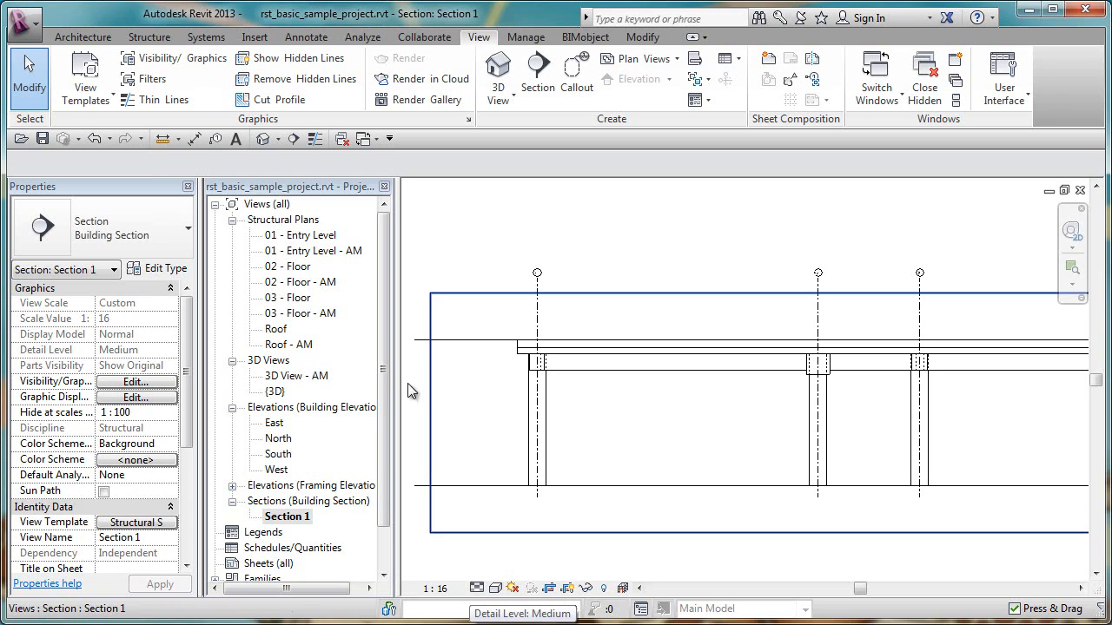
Open the view template manager, filter the templates by the Structural discipline and select the Structural Section template
{"action": "left_click", "coordinate": [103, 95]}
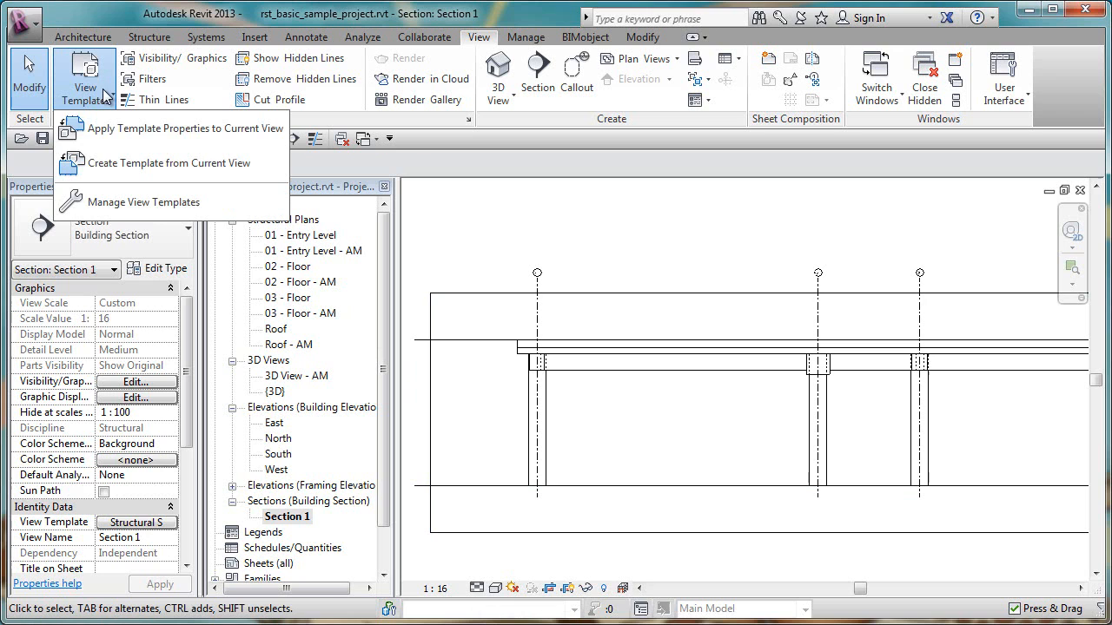
{"action": "left_click", "coordinate": [123, 200]}
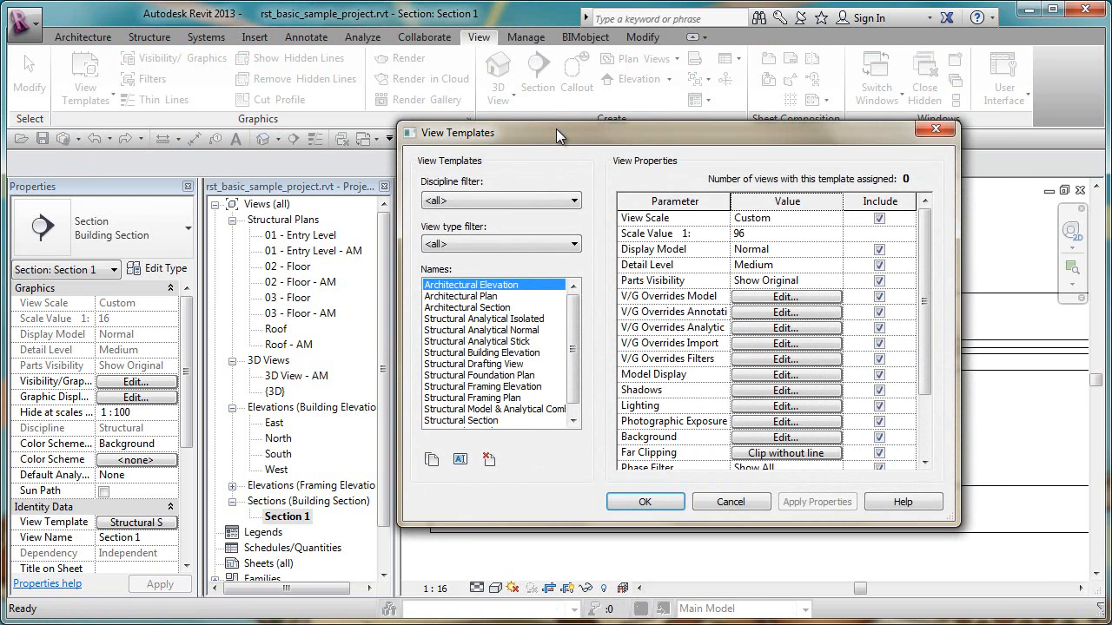
{"action": "left_click_drag", "start_coordinate": [556, 133], "coordinate": [446, 133]}
{"action": "left_click", "coordinate": [409, 206]}
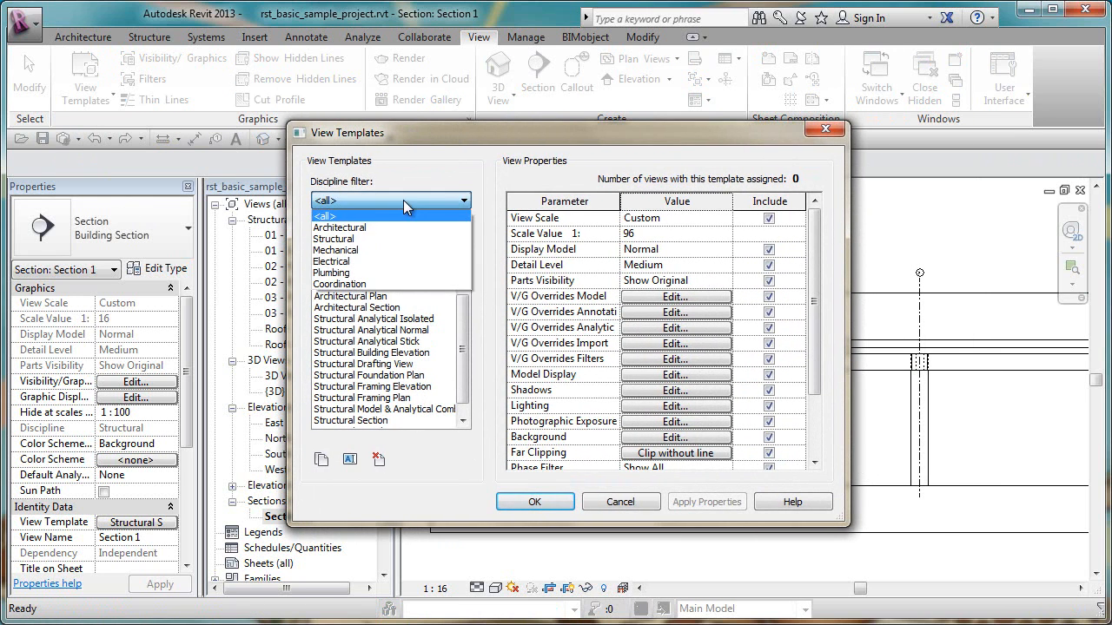
{"action": "left_click", "coordinate": [351, 241]}
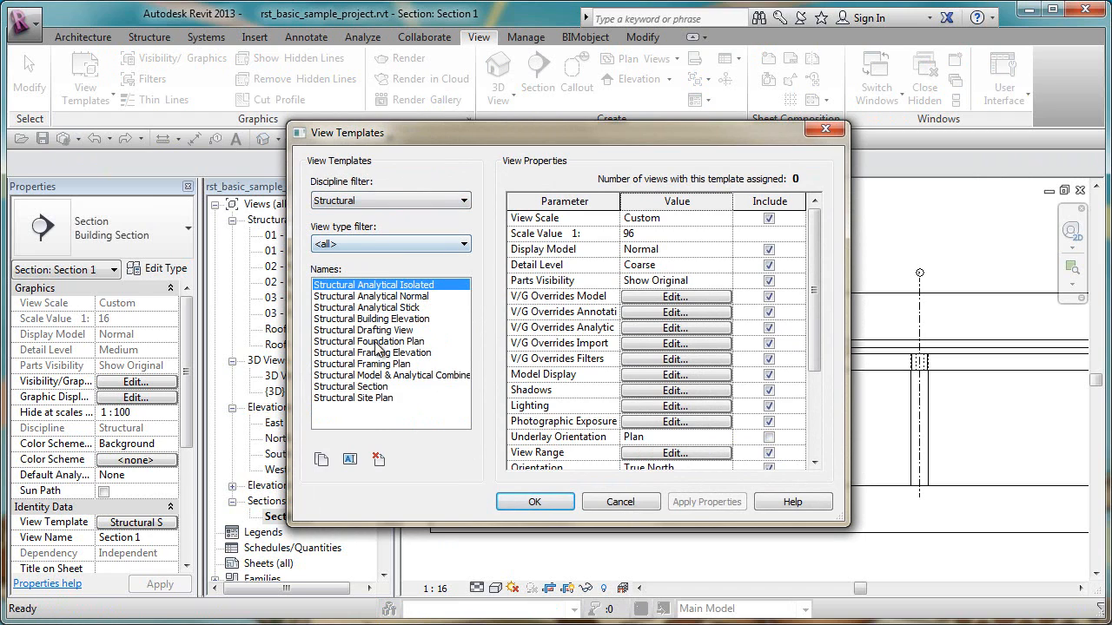
{"action": "left_click", "coordinate": [375, 387]}
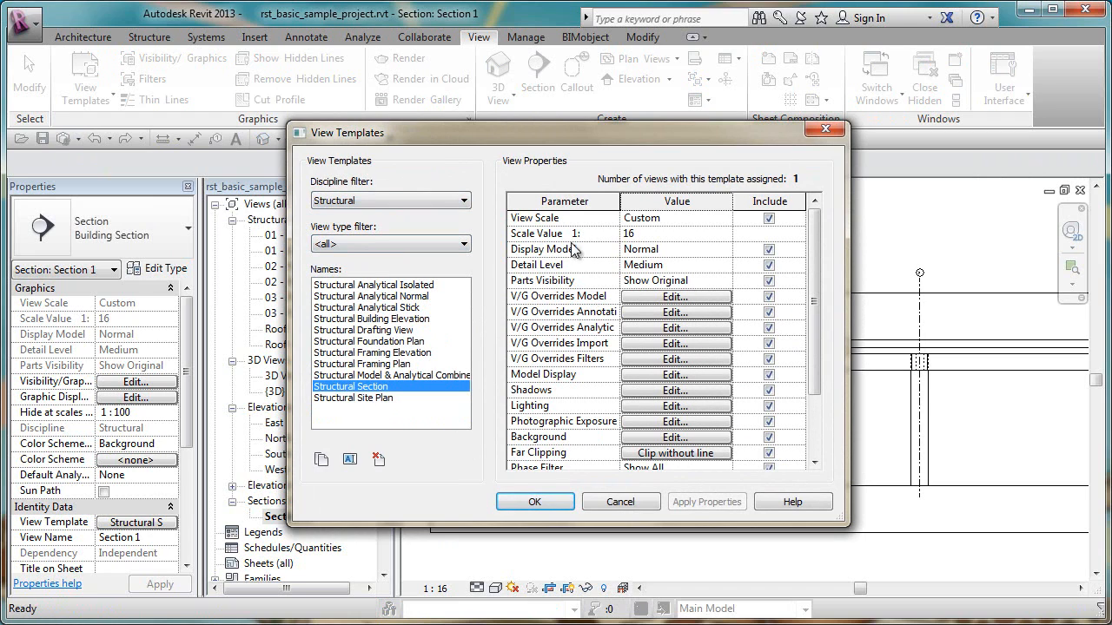
Set the scale value of the Structural Section template to 20
{"action": "left_click", "coordinate": [659, 234]}
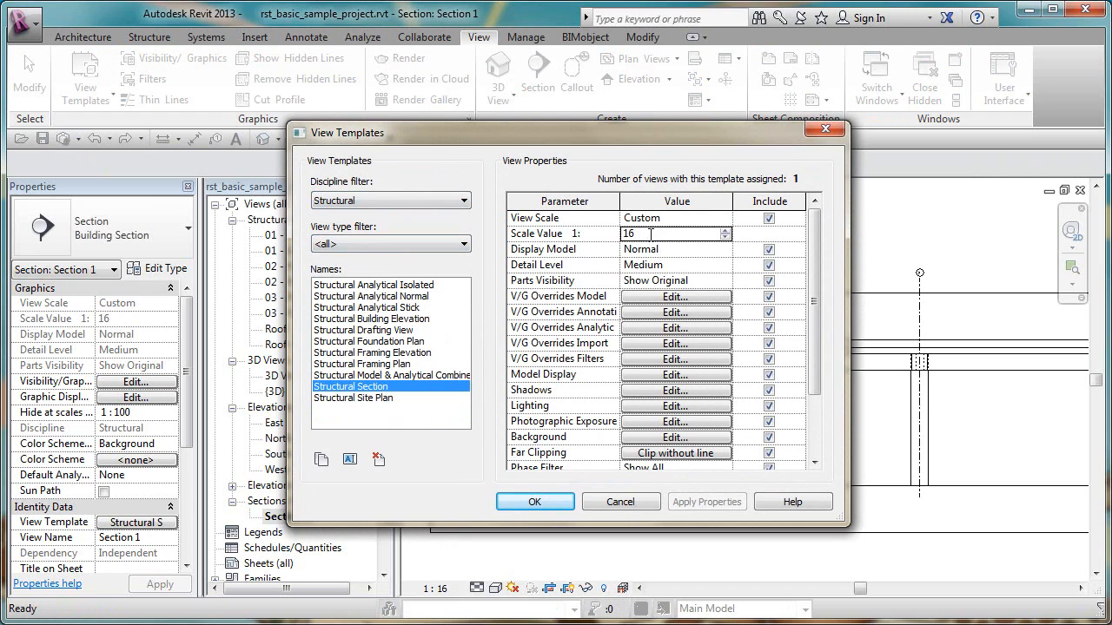
{"action": "left_click", "coordinate": [725, 232]}
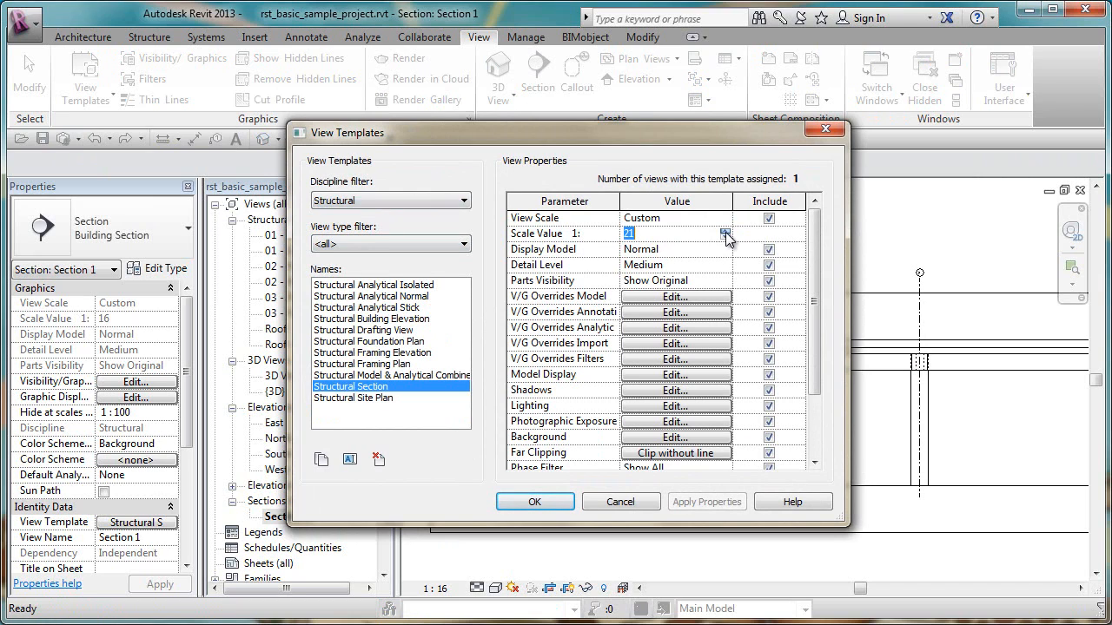
{"action": "left_click", "coordinate": [726, 237]}
Set the Structural Section template's detail level to Fine, save the template and check the slab and beam graphics in Section 1
{"action": "left_click", "coordinate": [721, 265]}
{"action": "left_click", "coordinate": [724, 265]}
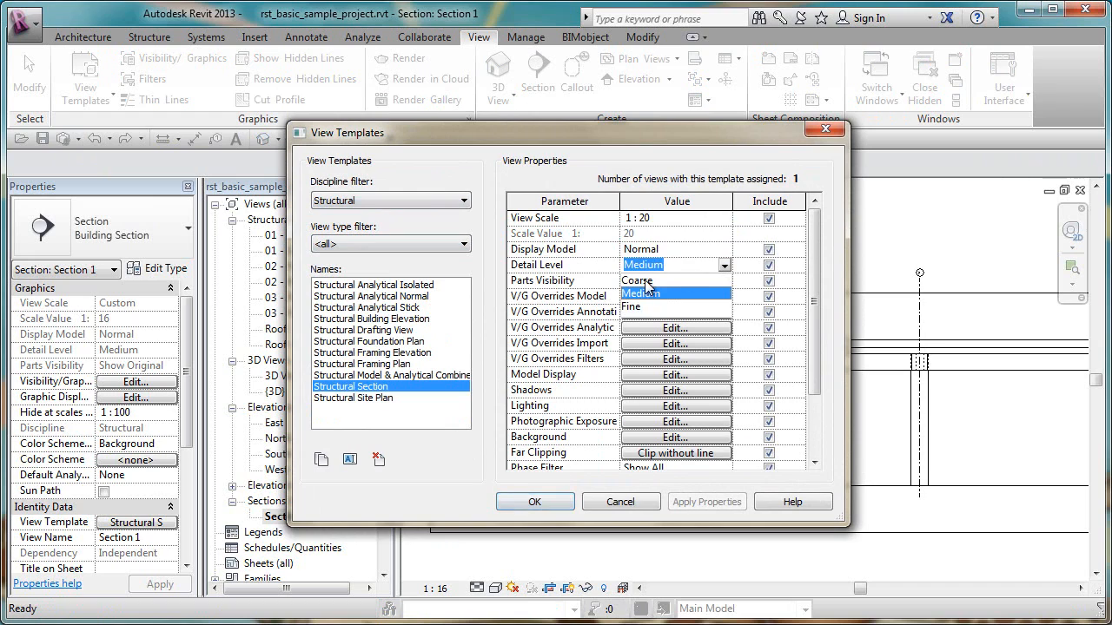
{"action": "left_click", "coordinate": [633, 307]}
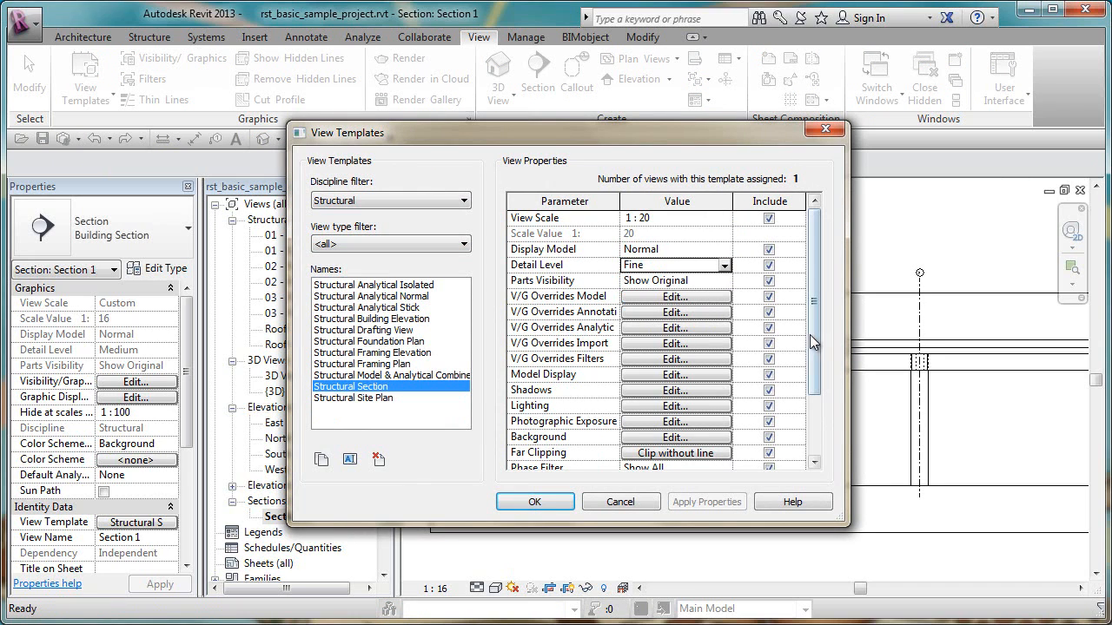
{"action": "left_click_drag", "start_coordinate": [809, 335], "coordinate": [810, 393]}
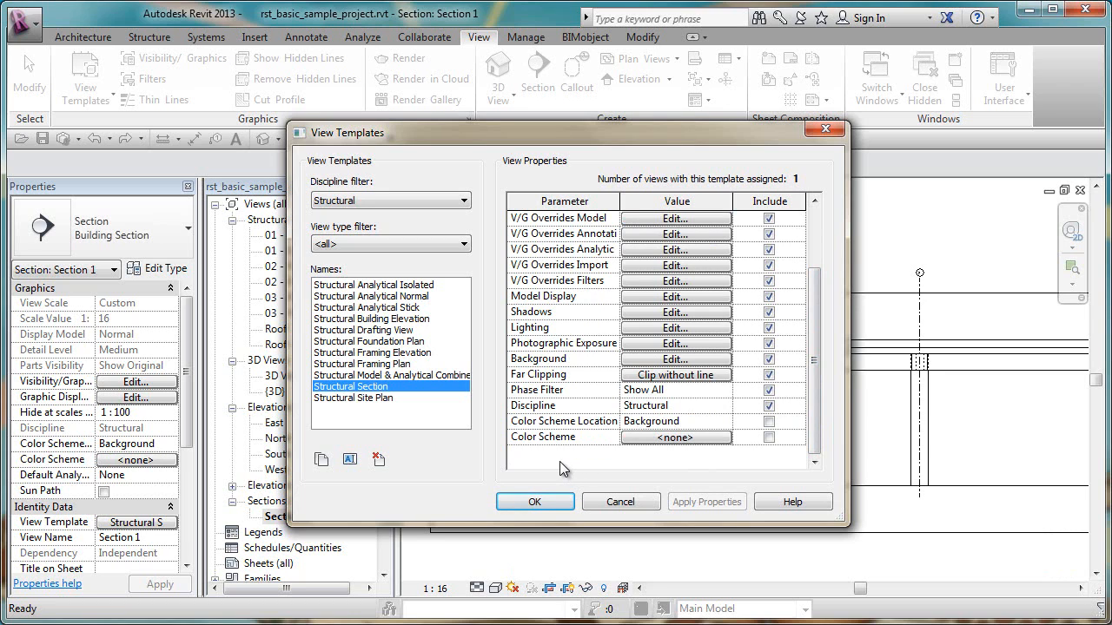
{"action": "left_click", "coordinate": [535, 502]}
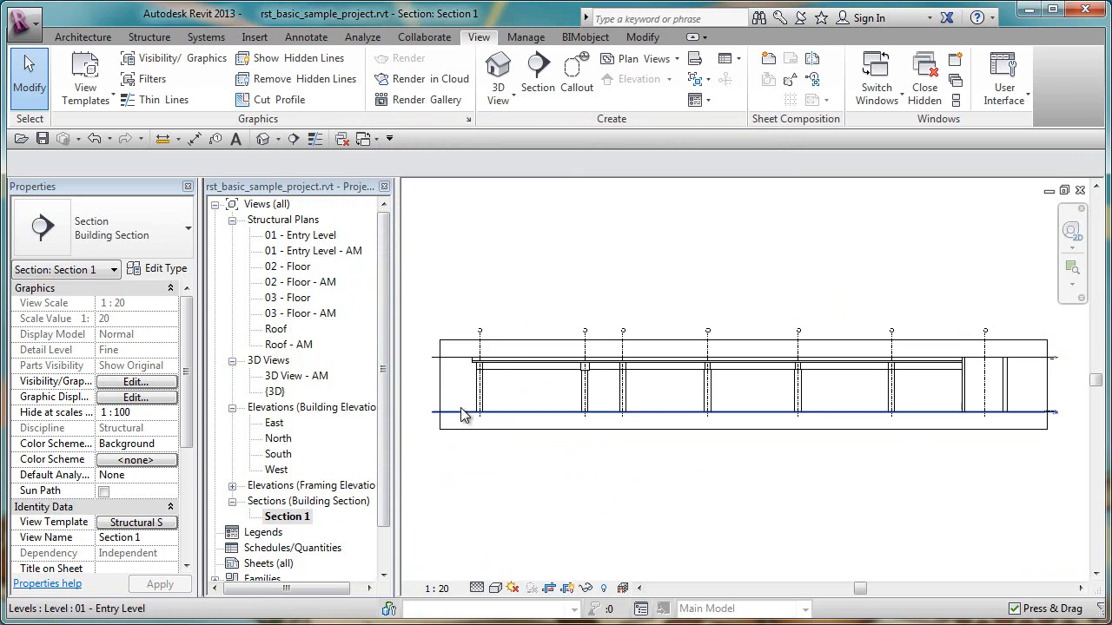
{"action": "scroll", "coordinate": [470, 393], "scroll_direction": "up", "scroll_amount": 6}
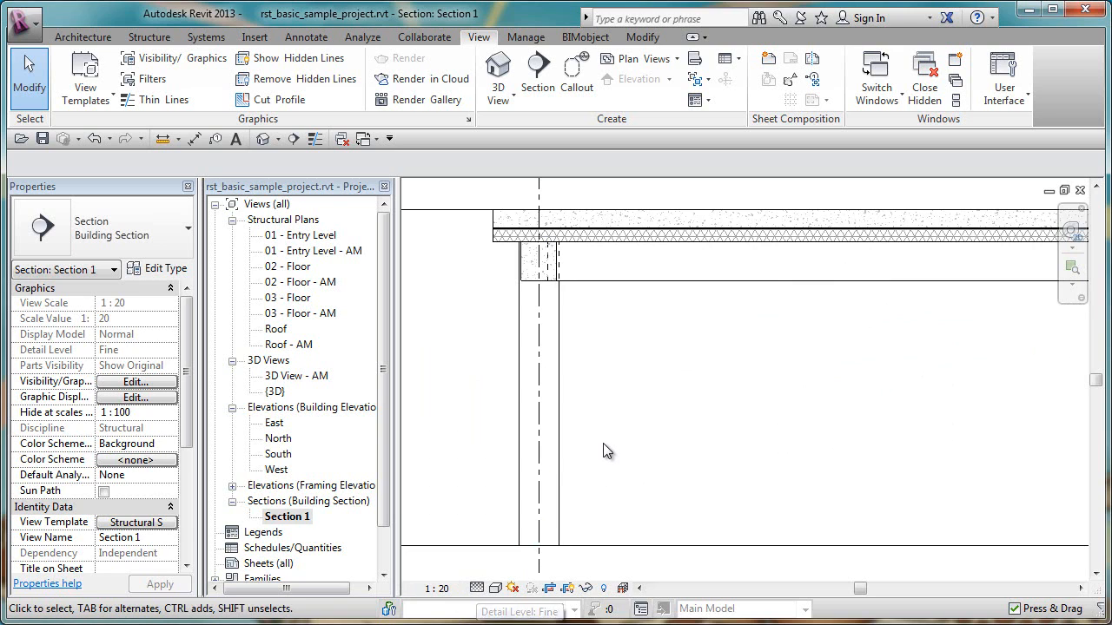
{"action": "scroll", "coordinate": [603, 443], "scroll_direction": "down", "scroll_amount": 5}
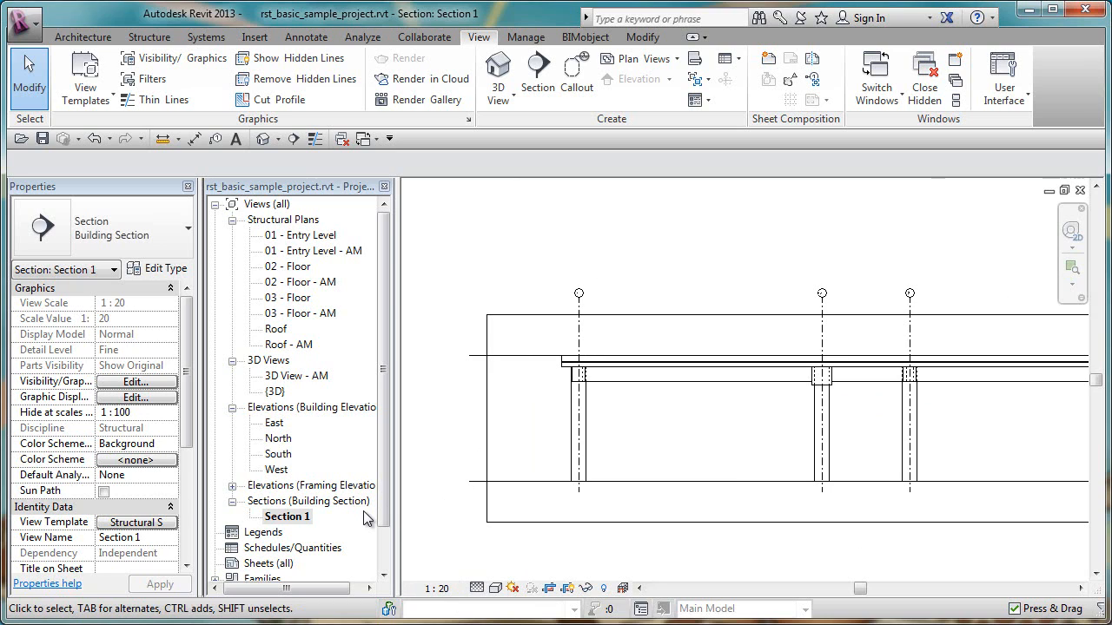
Create a new view template named "Struct 1 - 50" from the current Section 1 view
{"action": "left_click", "coordinate": [95, 92]}
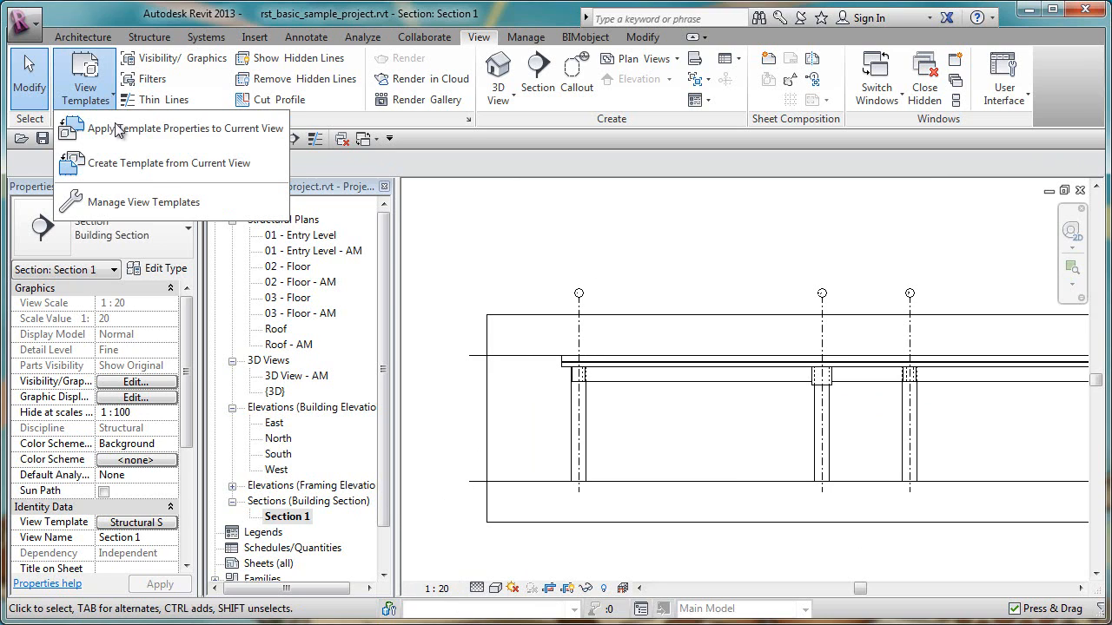
{"action": "left_click", "coordinate": [159, 165]}
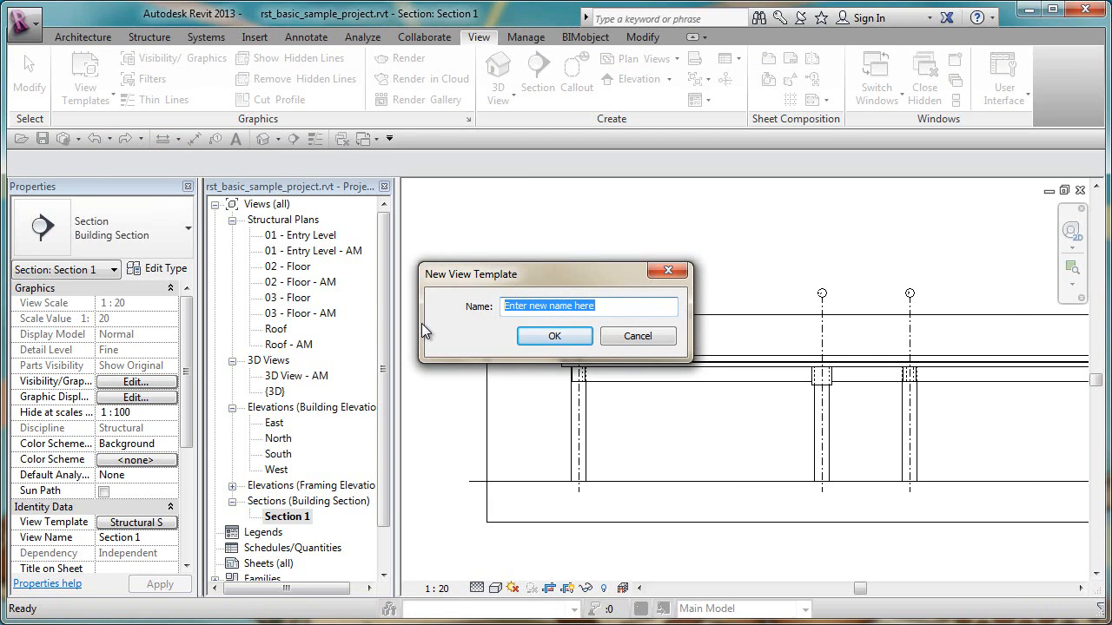
{"action": "type", "text": "Stru"}
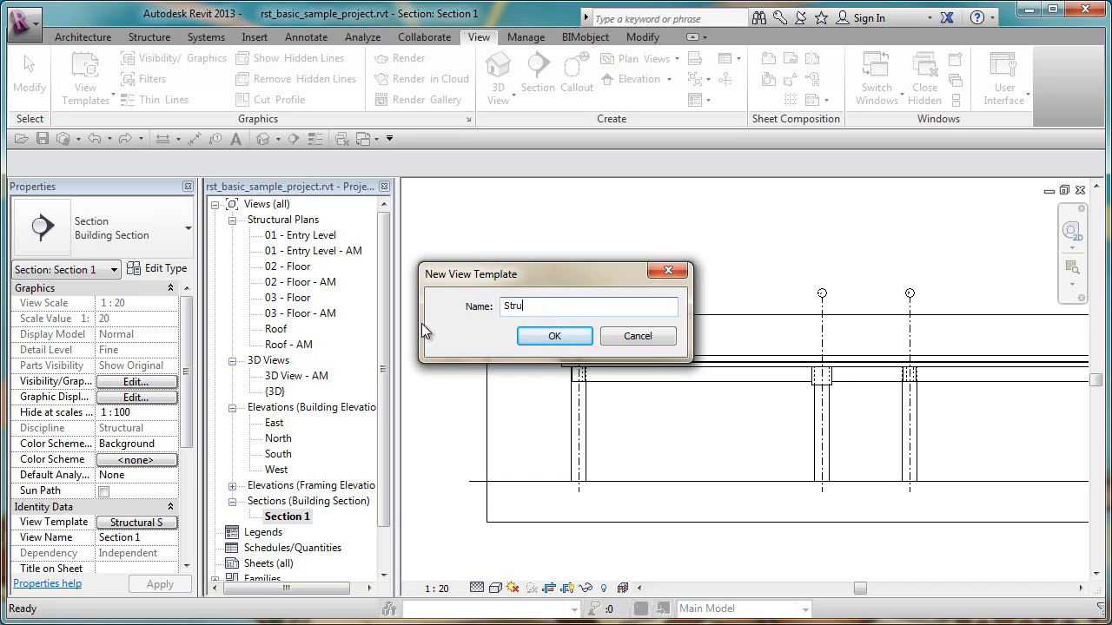
{"action": "type", "text": "ct 1 - 50"}
{"action": "left_click", "coordinate": [556, 337]}
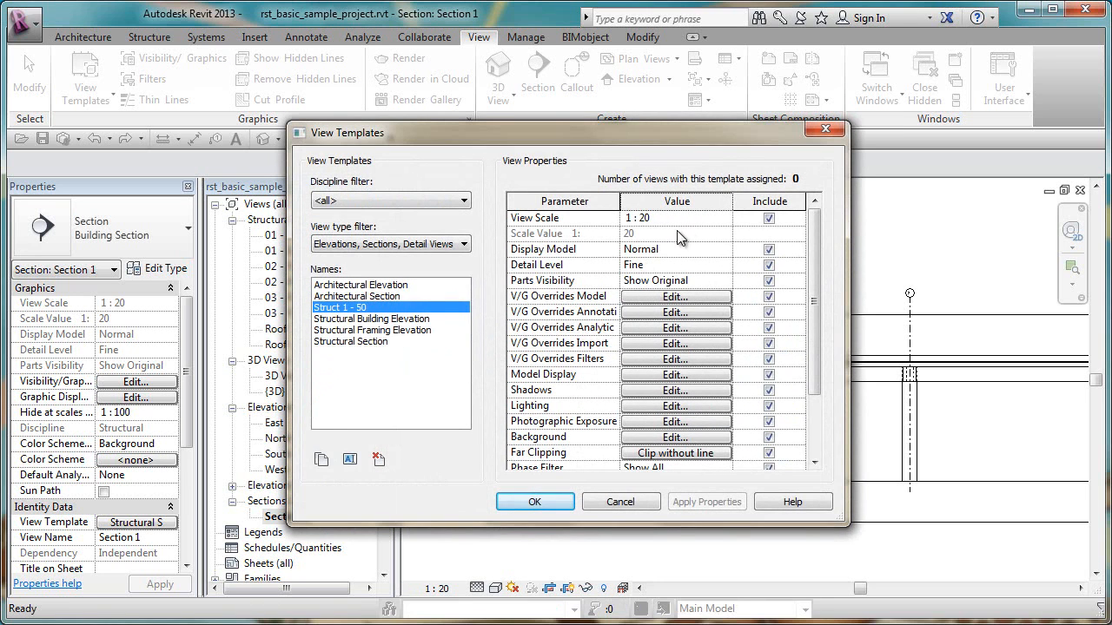
Set the view scale of the Struct 1 - 50 template to 1 : 50 and save it
{"action": "left_click", "coordinate": [680, 216]}
{"action": "left_click", "coordinate": [724, 219]}
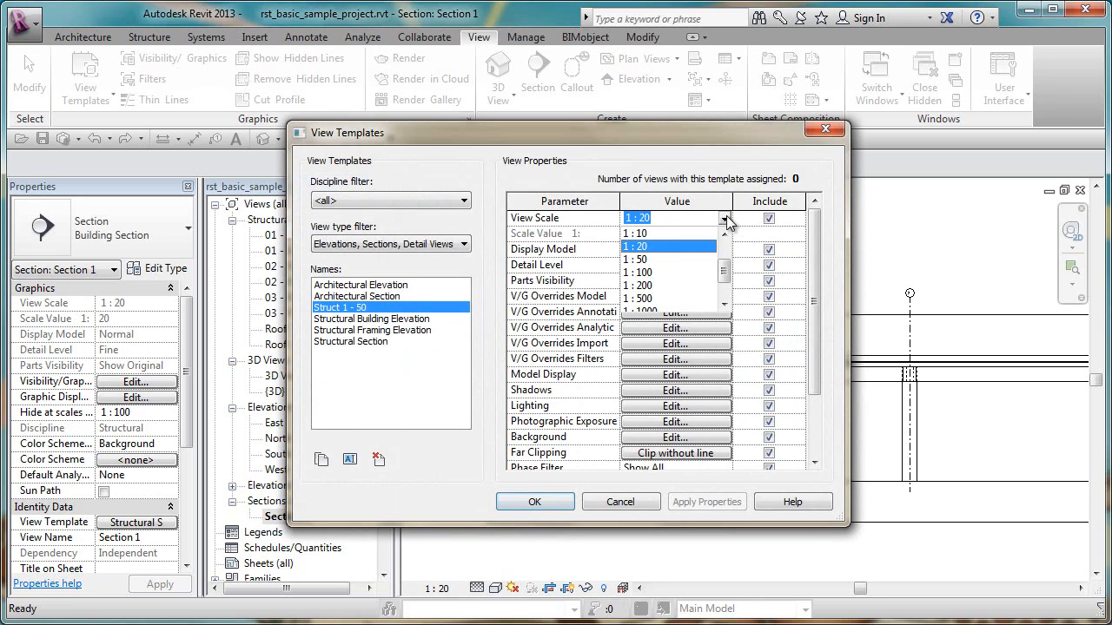
{"action": "left_click", "coordinate": [643, 259]}
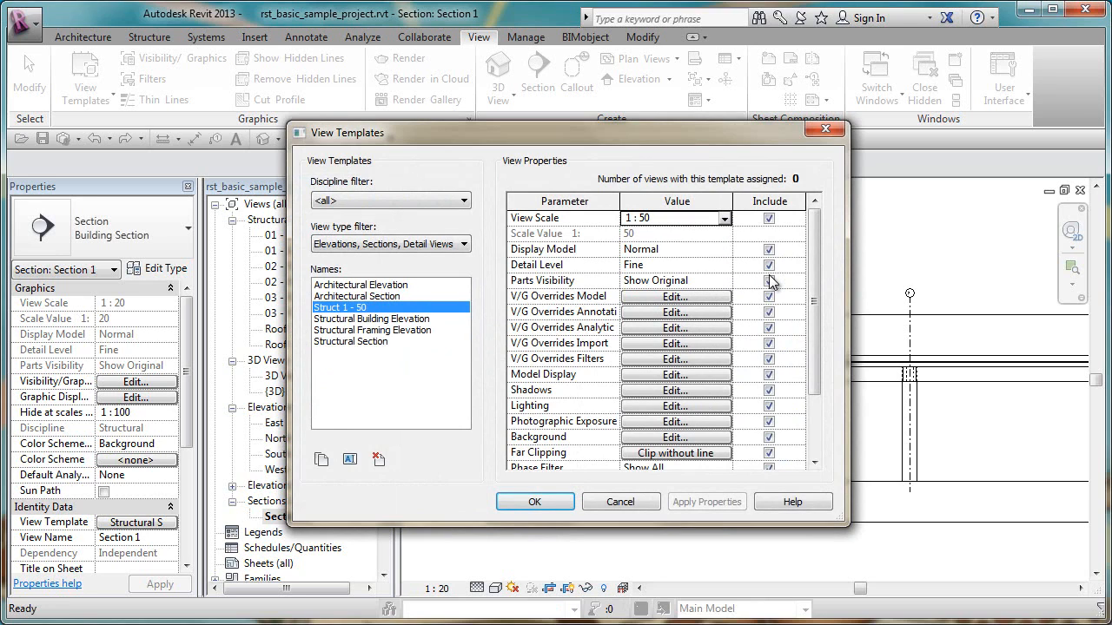
{"action": "left_click", "coordinate": [550, 509]}
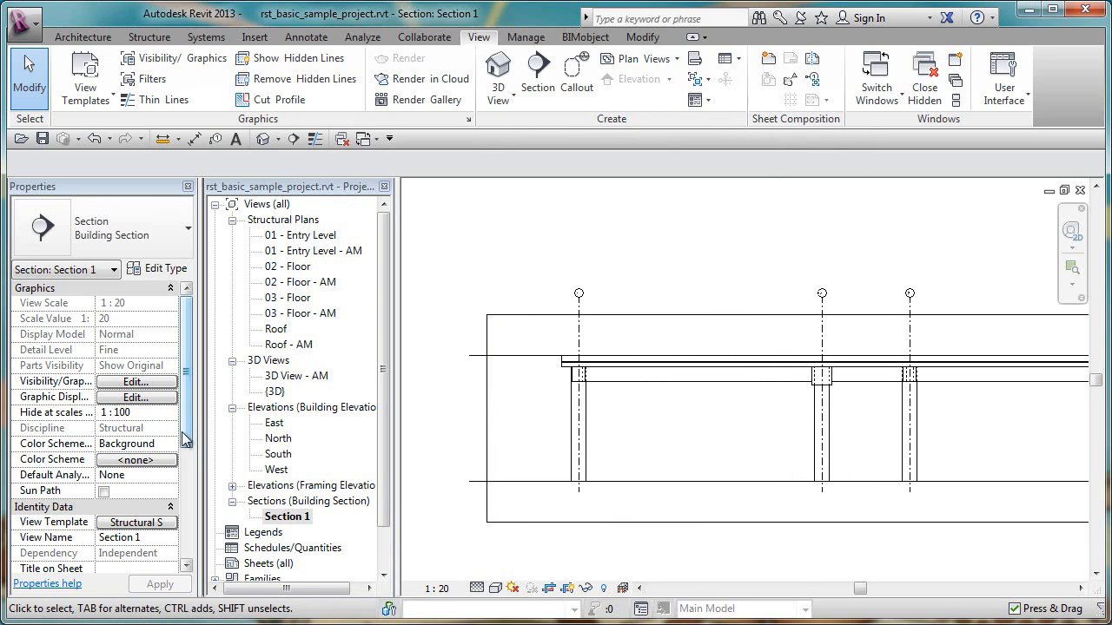
Assign the Struct 1 - 50 view template to Section 1 in place of Structural Section
{"action": "left_click_drag", "start_coordinate": [185, 430], "coordinate": [185, 431]}
{"action": "scroll", "coordinate": [185, 460], "scroll_direction": "down", "scroll_amount": 1}
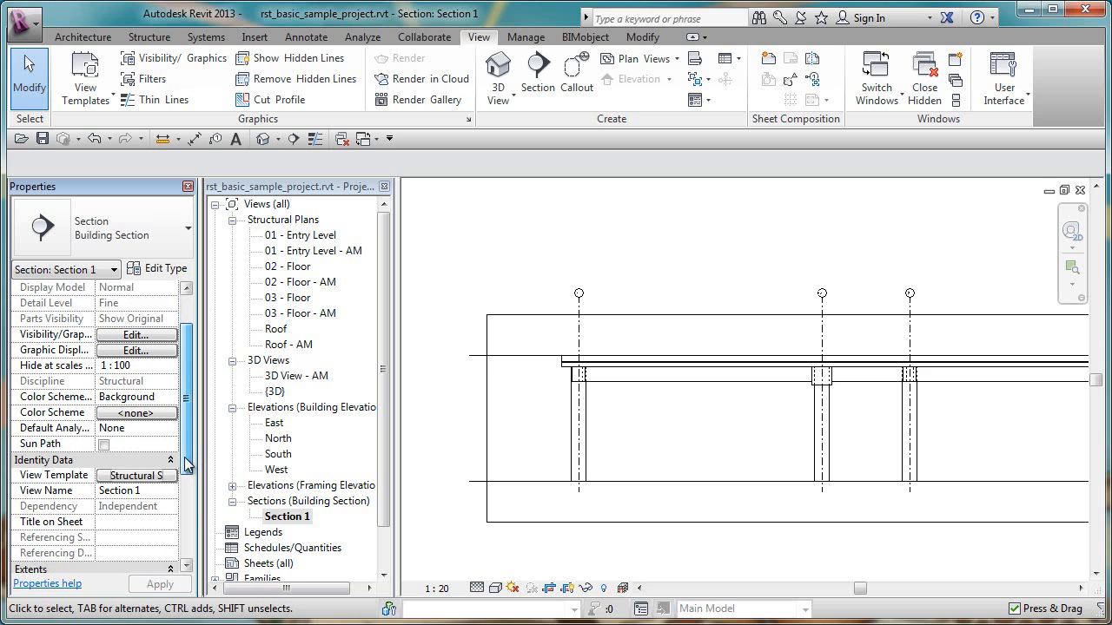
{"action": "left_click", "coordinate": [127, 477]}
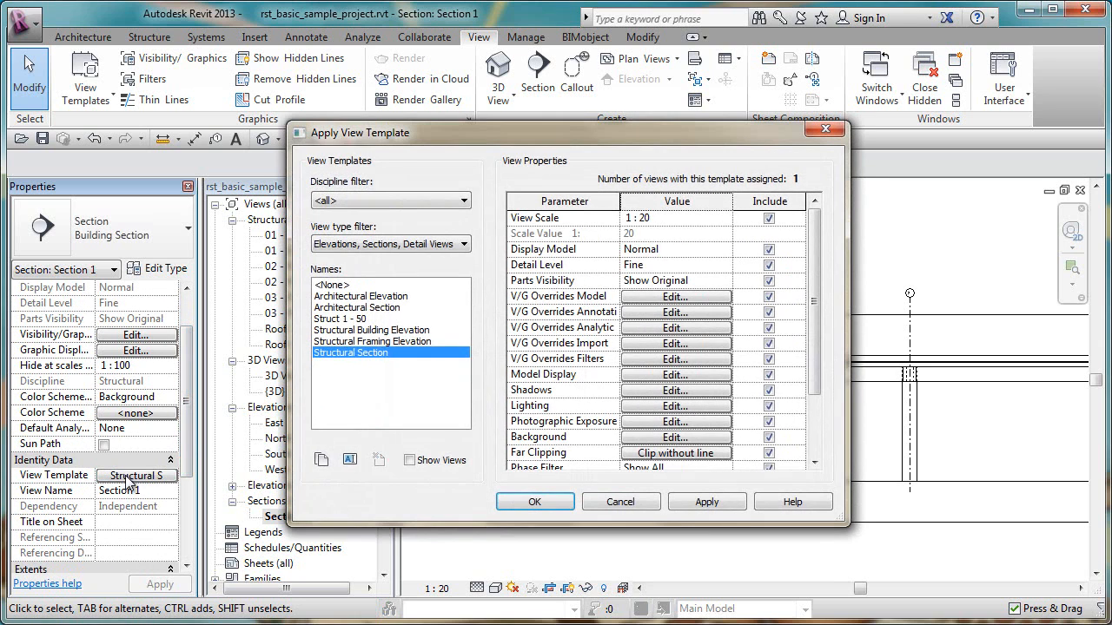
{"action": "left_click", "coordinate": [352, 319]}
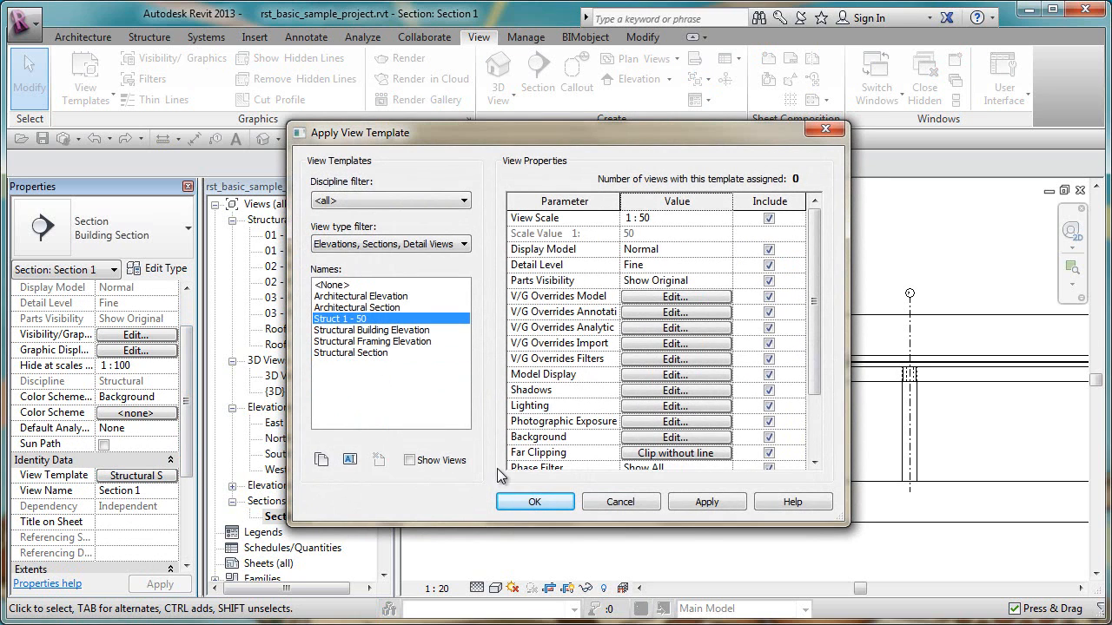
{"action": "left_click", "coordinate": [534, 502]}
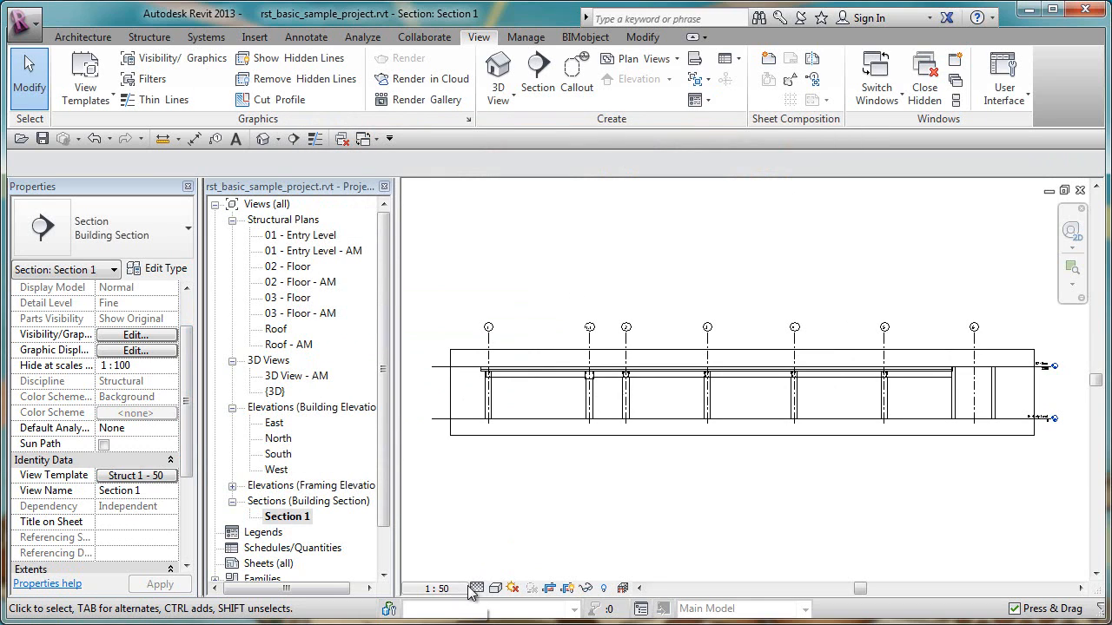